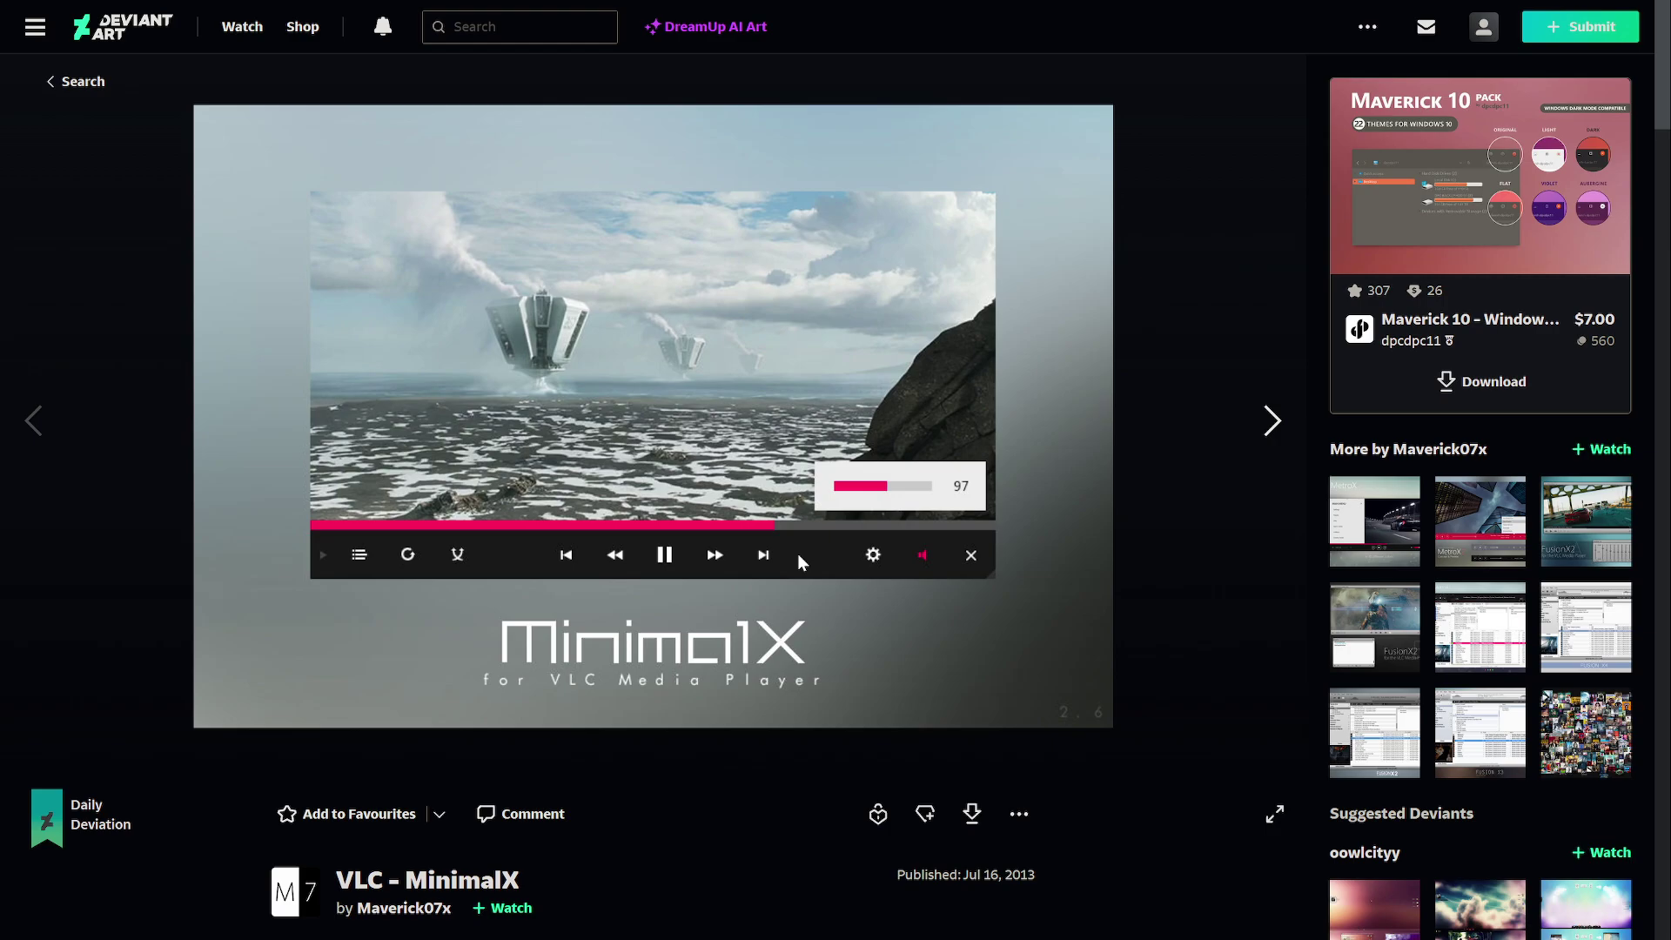
scroll(1069, 391, down, 4)
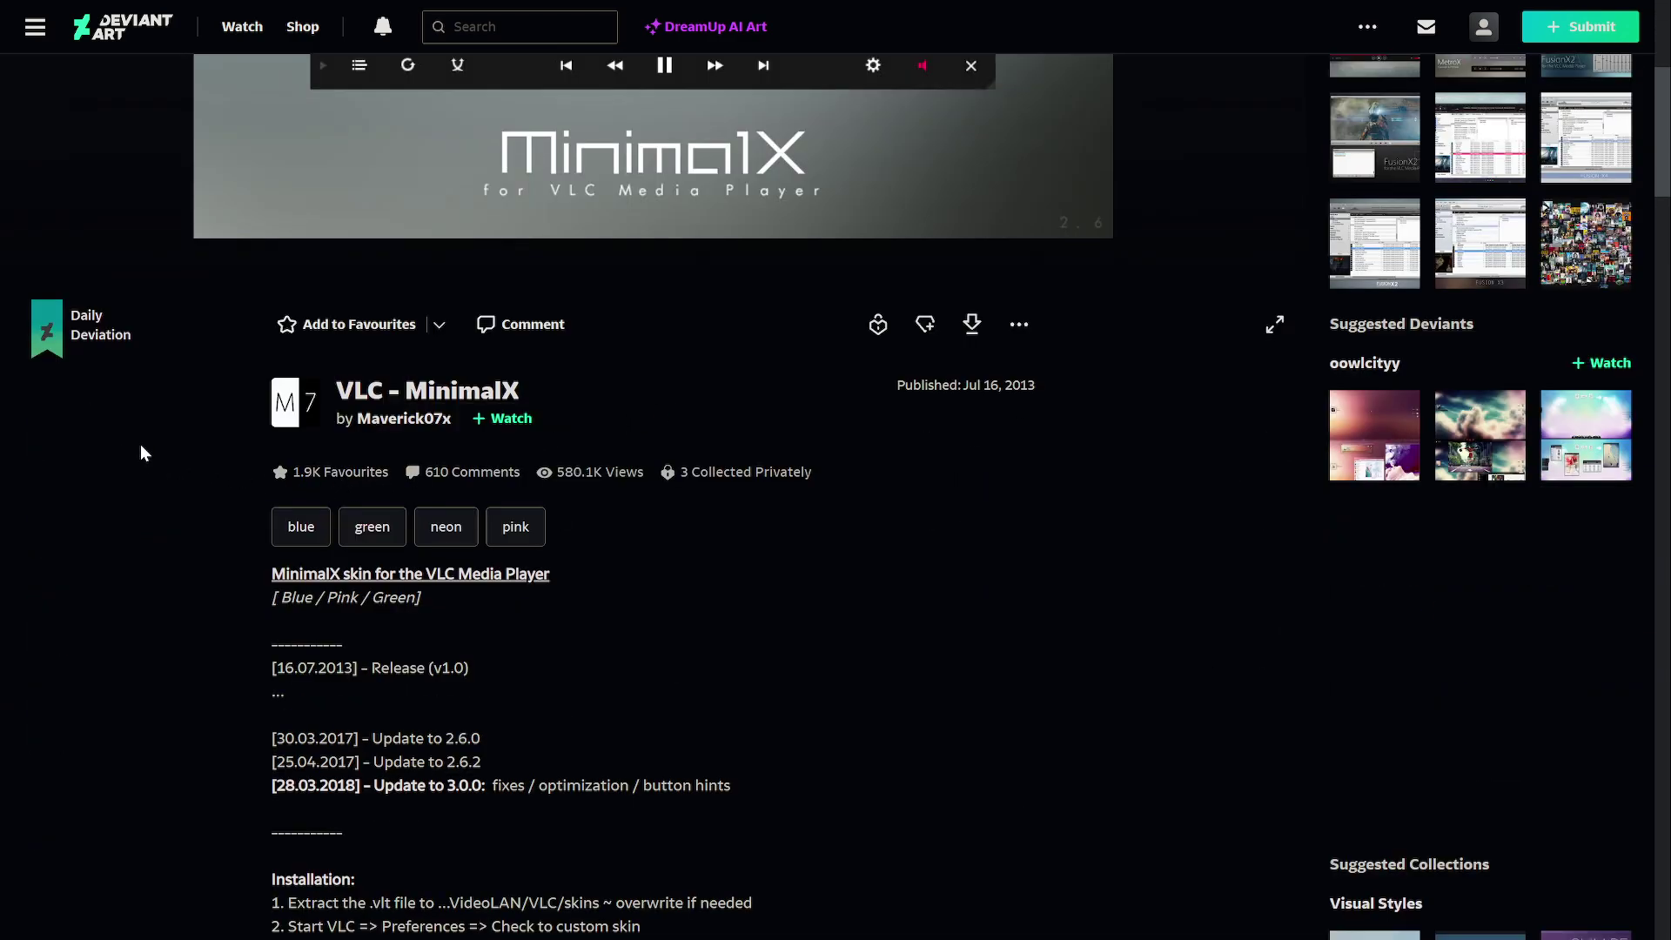
scroll(140, 443, up, 3)
scroll(413, 454, down, 1)
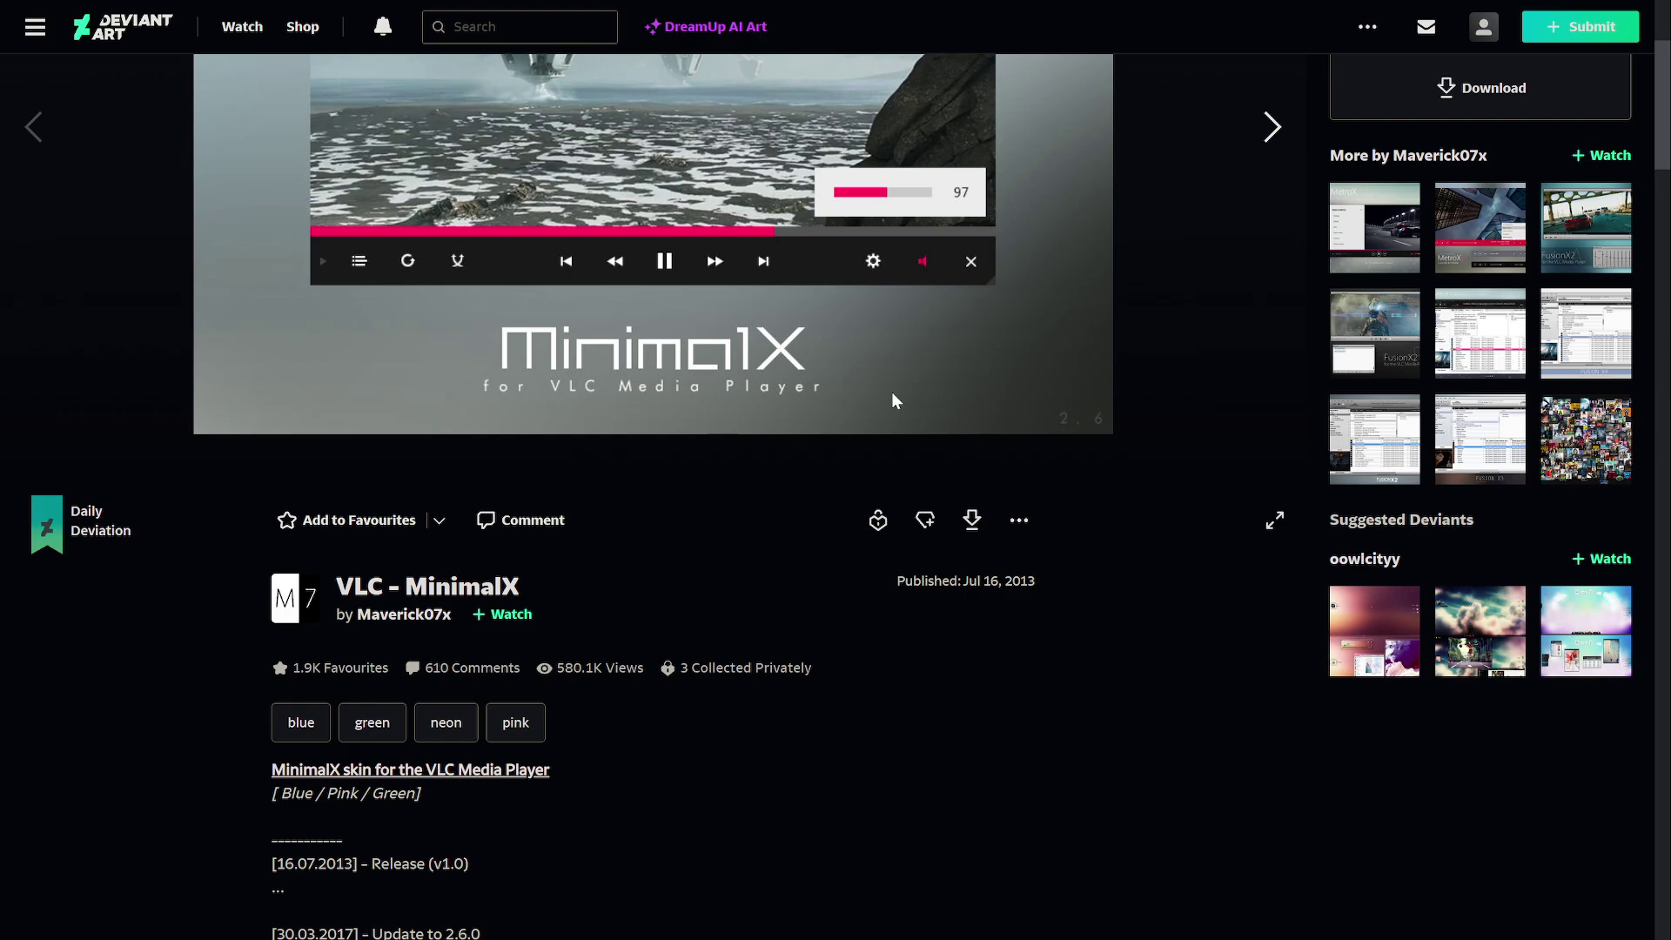
- Bring the MinimalX-skinned VLC window in front of the DeviantArt page
key(alt+Tab)
- Reposition the skinned VLC window and seek the episode to about 0:06:16
mouse_move(914, 74)
mouse_down()
mouse_move(788, 131)
mouse_move(864, 83)
mouse_up()
drag(1140, 74, 1199, 49)
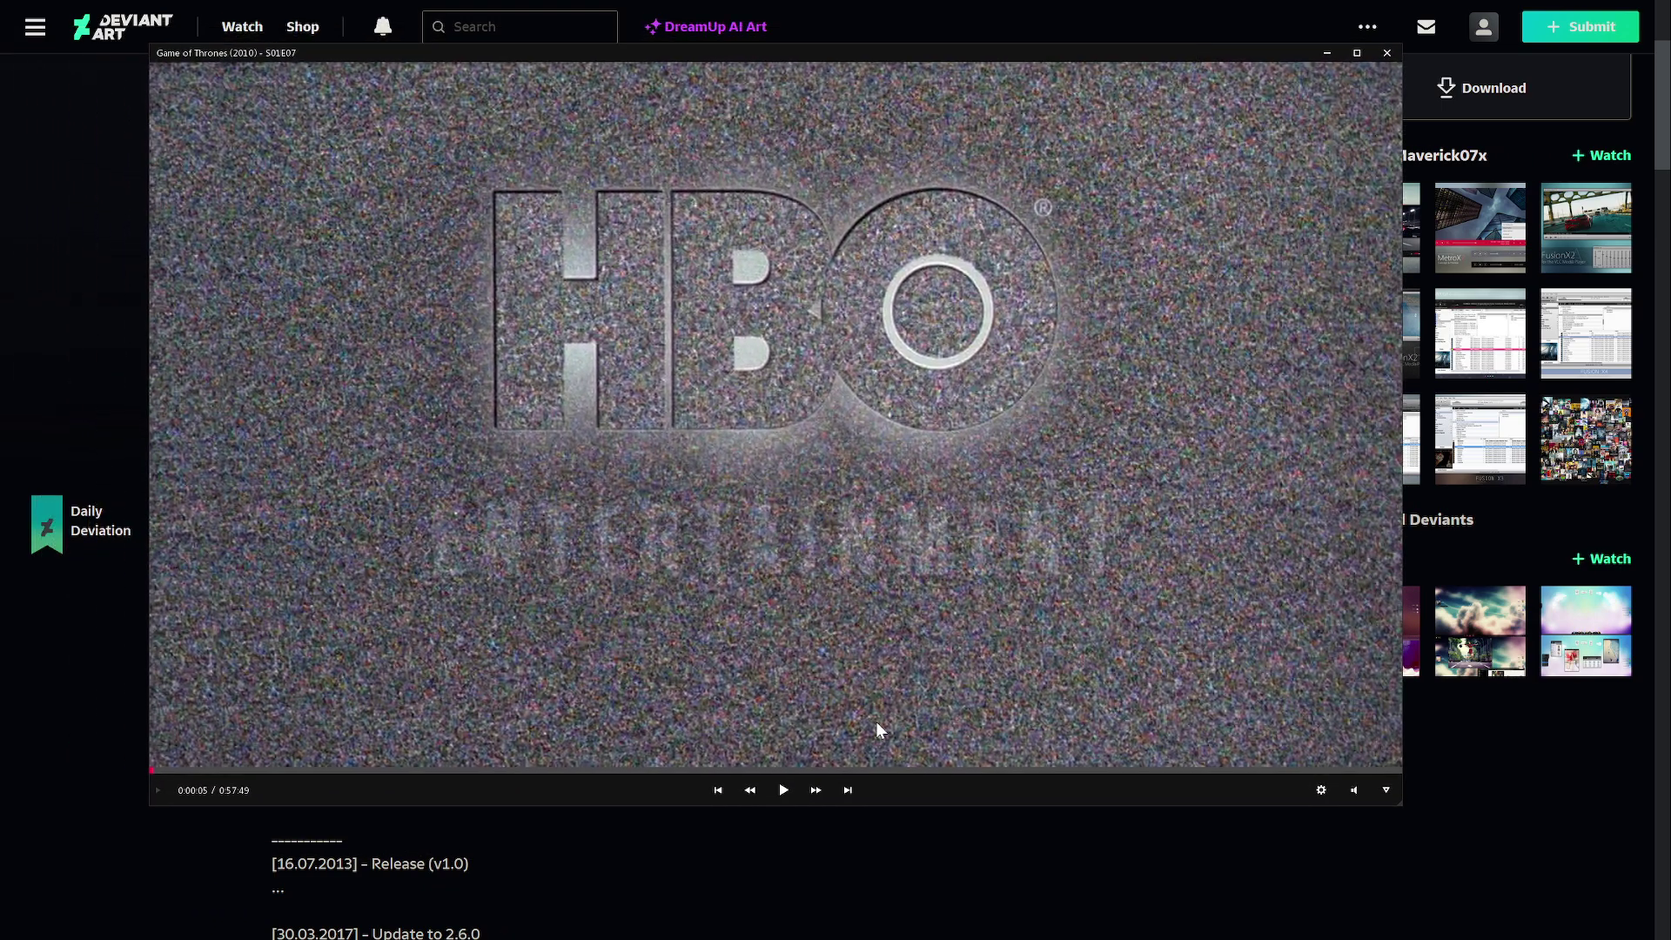
click(285, 771)
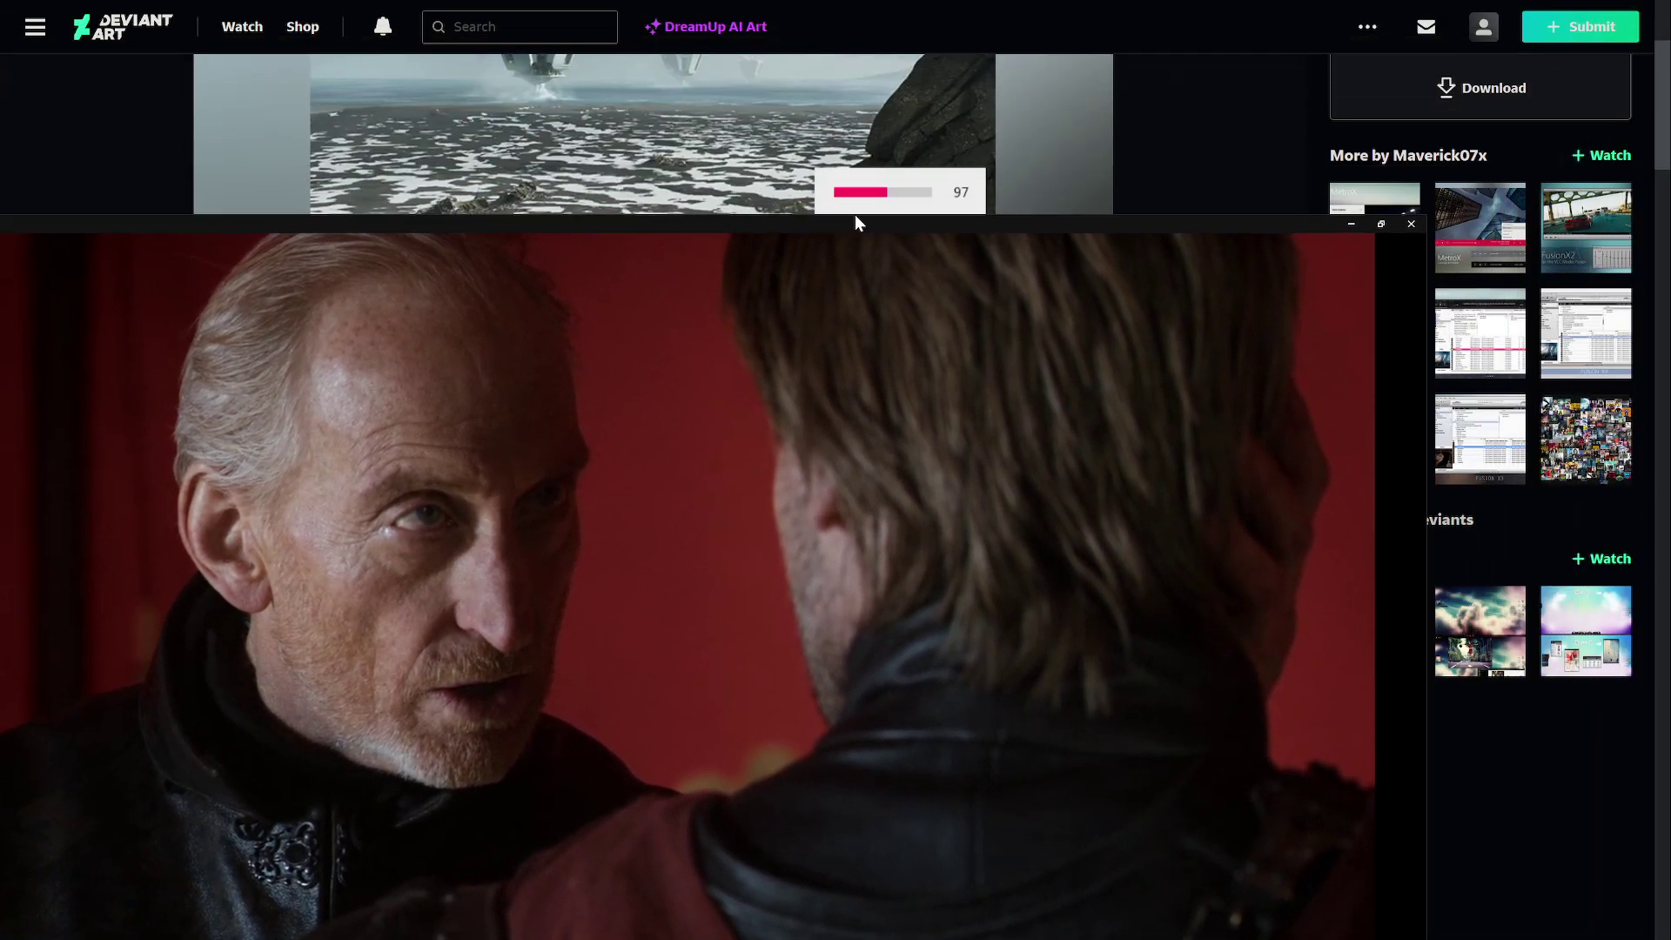
drag(1227, 225, 1207, 36)
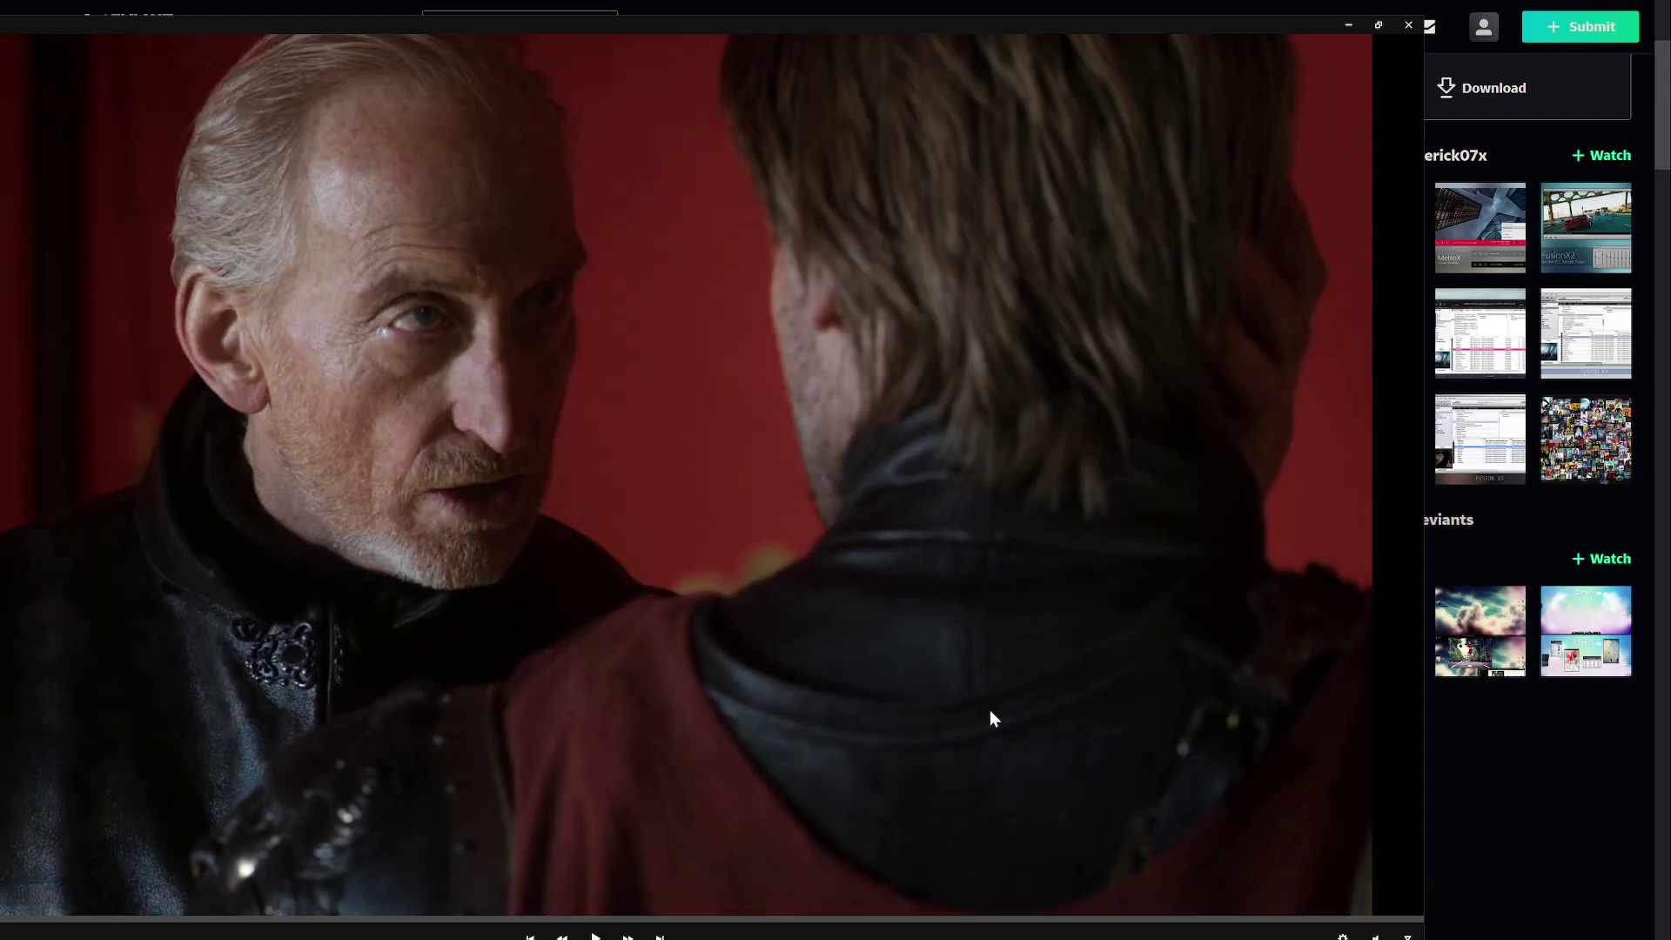
mouse_move(1269, 20)
mouse_down()
mouse_move(1234, 62)
mouse_move(780, 206)
mouse_up()
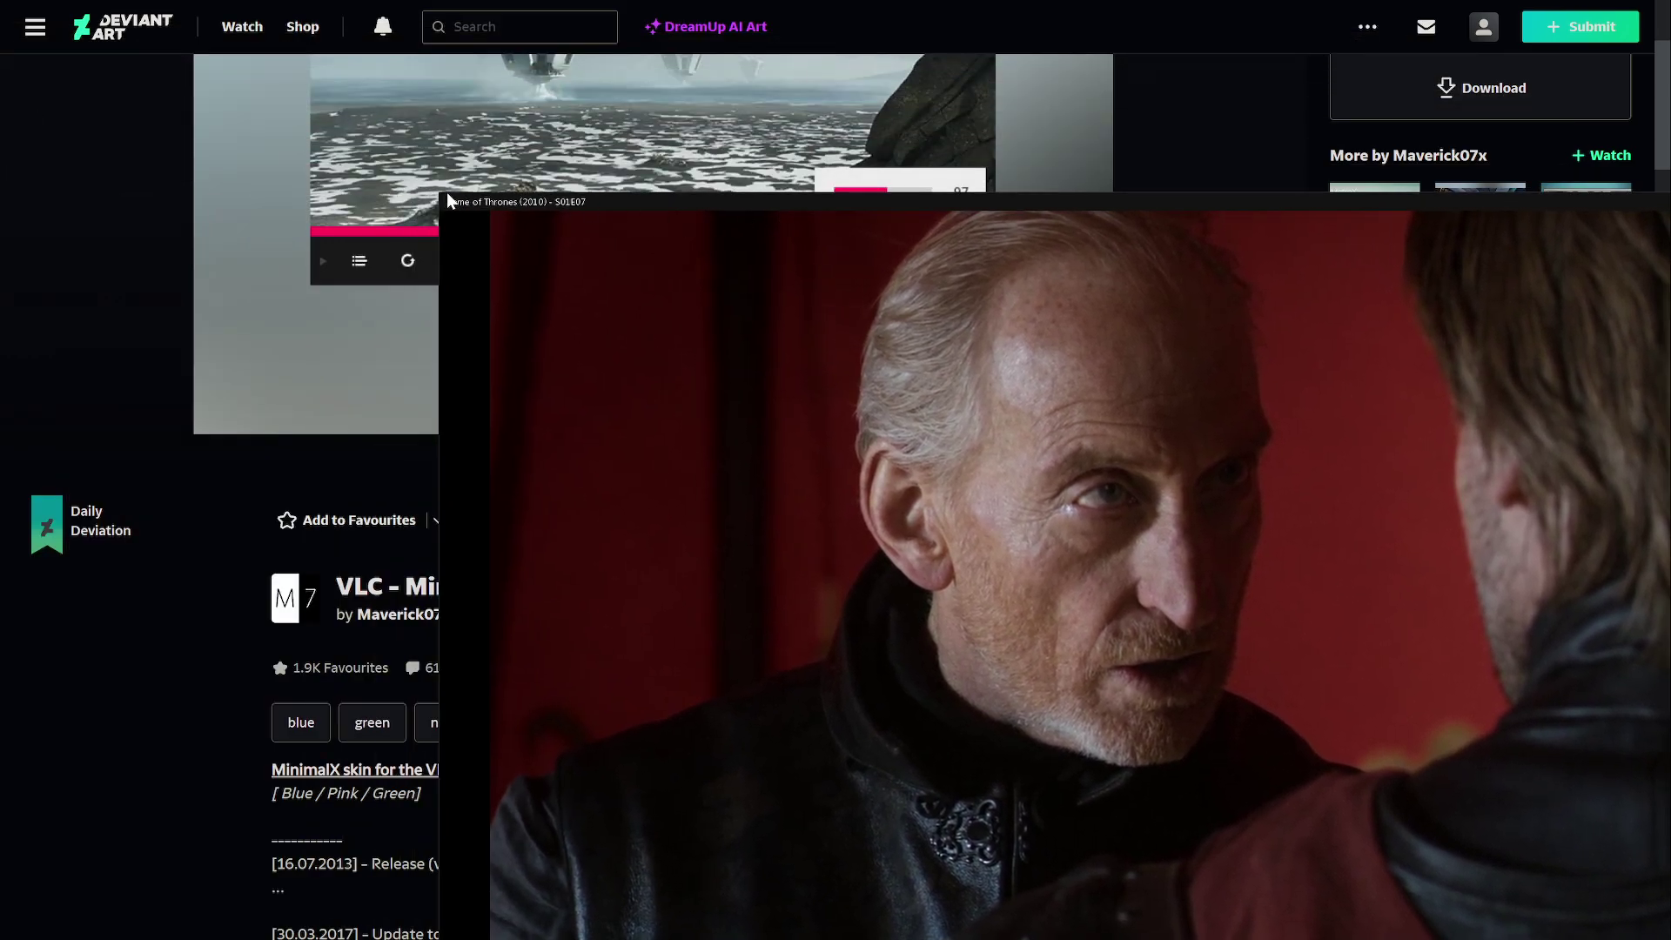
- Stretch VLC from the left edge, check Préférences simples for the MinimalX skin file, return to DeviantArt
mouse_move(447, 198)
mouse_down()
mouse_move(93, 63)
mouse_move(3, 87)
mouse_move(200, 115)
mouse_move(837, 323)
mouse_move(36, 159)
mouse_move(328, 47)
mouse_move(383, 61)
mouse_move(9, 139)
mouse_up()
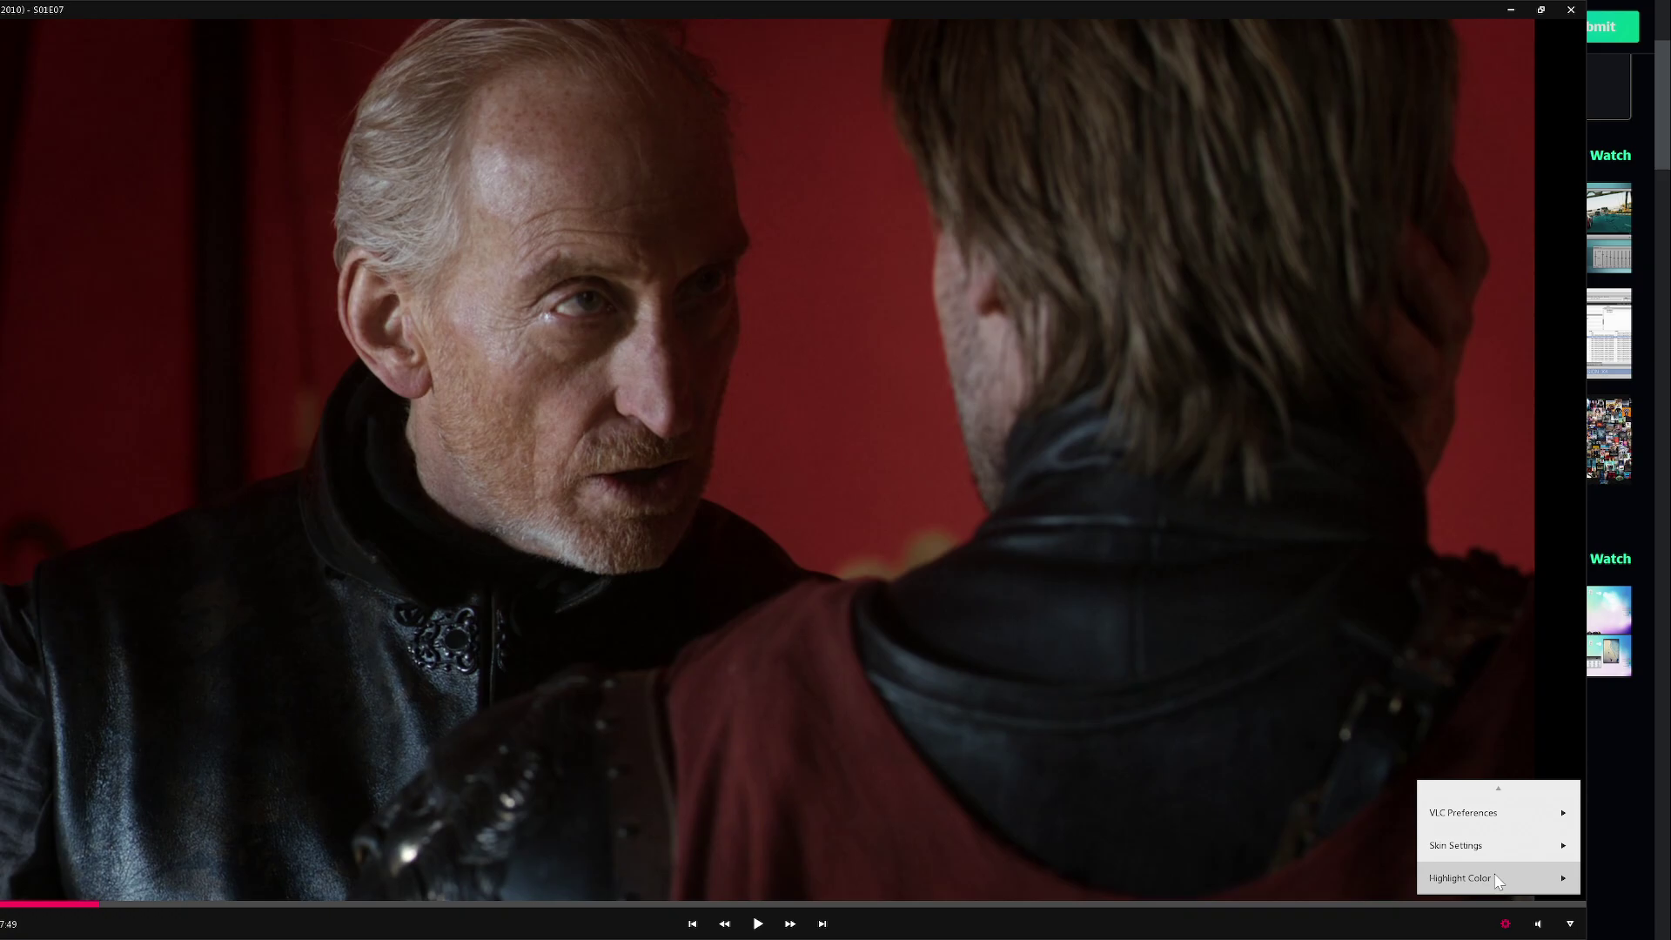
click(1298, 853)
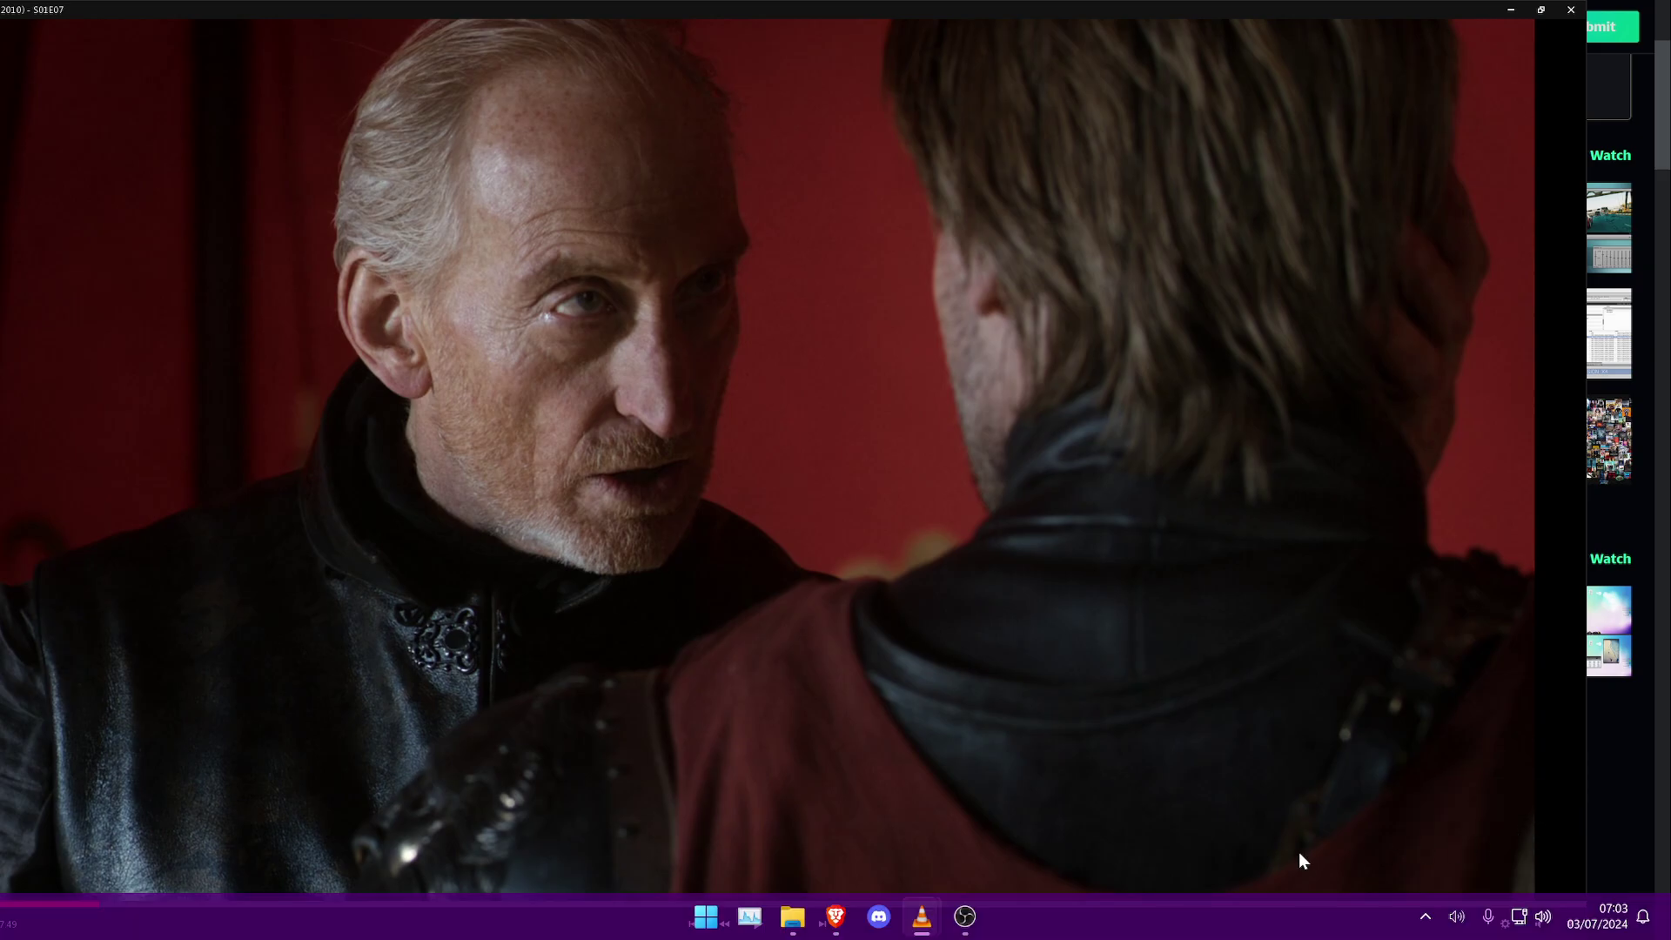
mouse_move(922, 917)
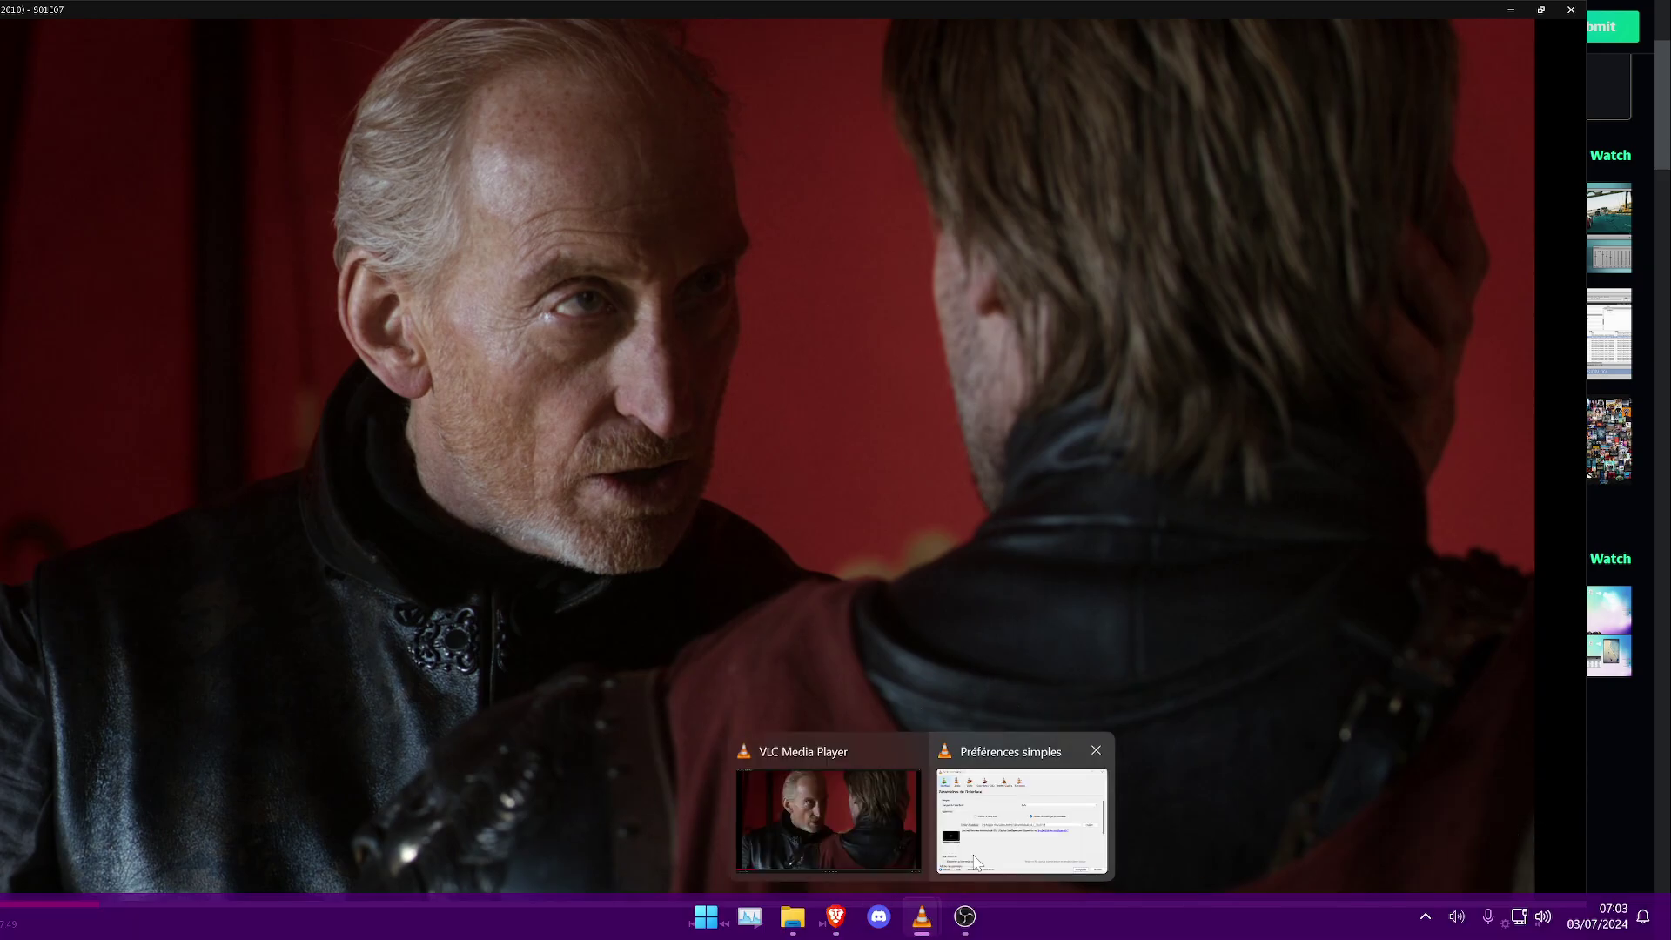
click(1044, 816)
drag(965, 96, 981, 216)
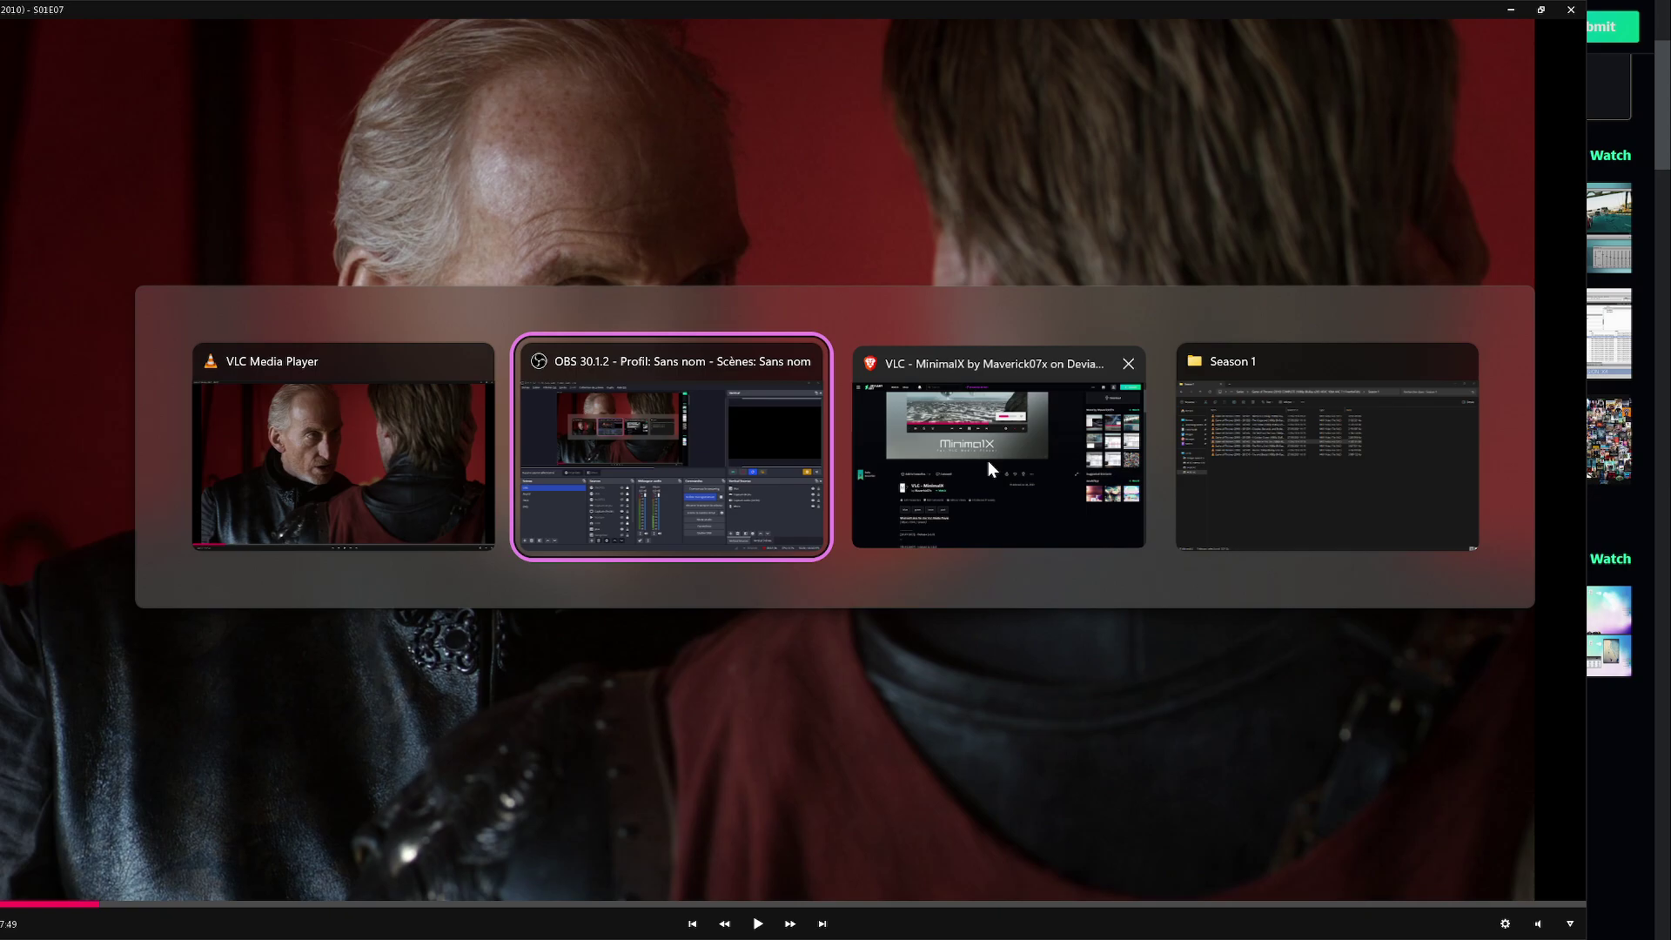
click(989, 461)
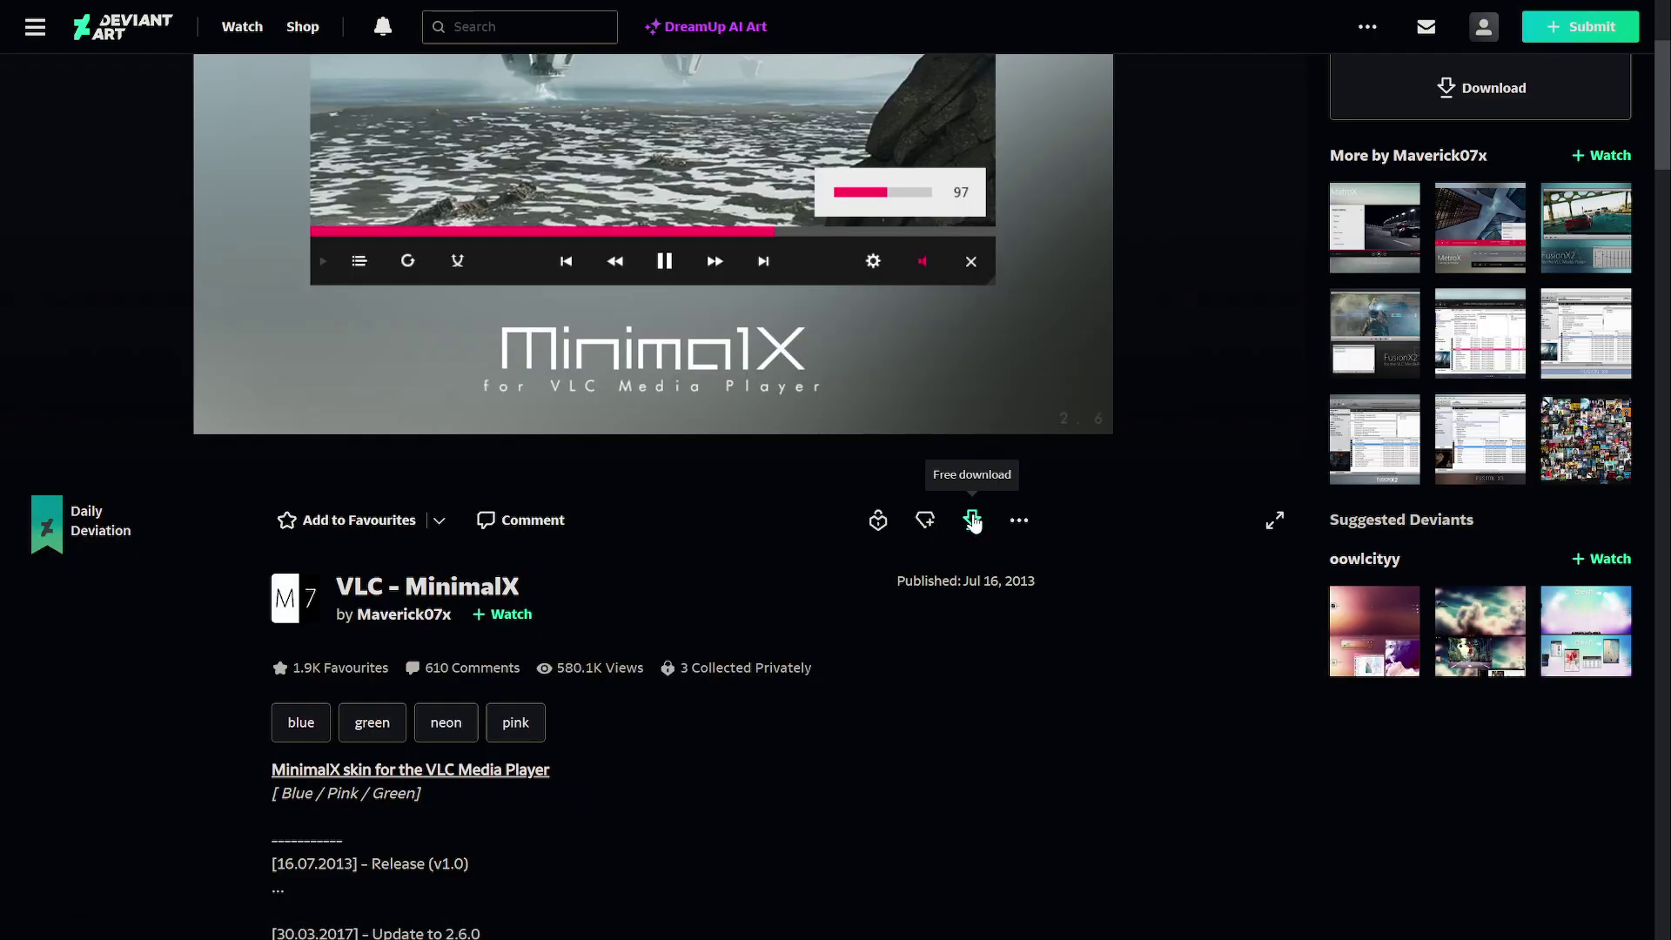
scroll(587, 447, up, 3)
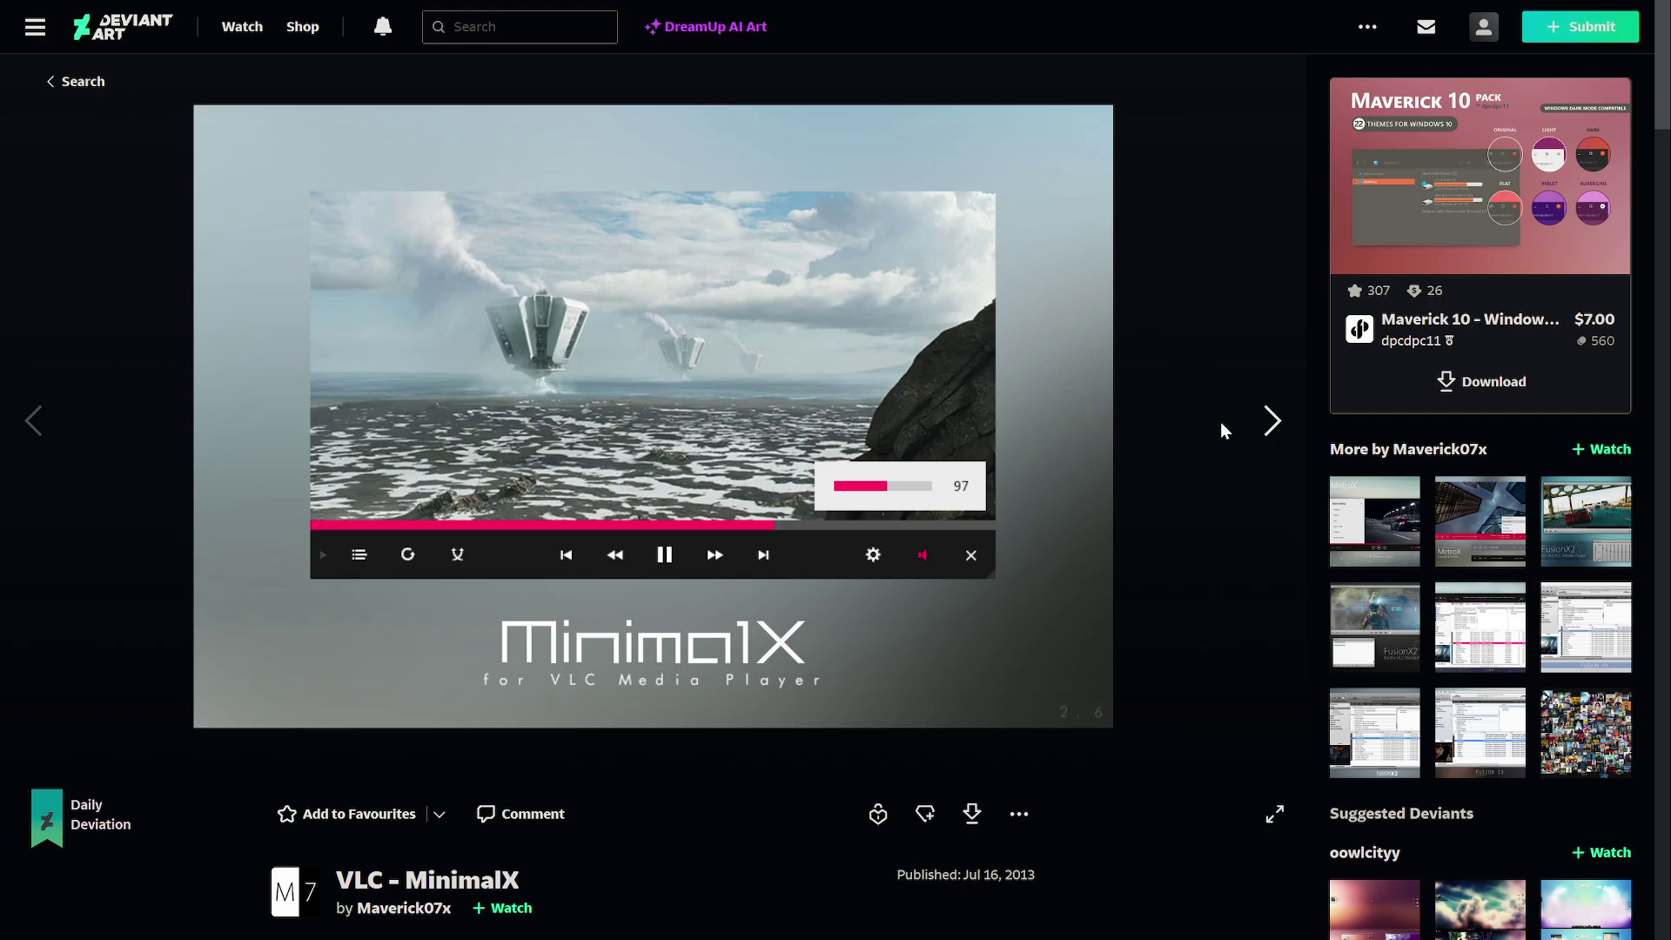
scroll(1221, 422, down, 2)
- Download the MinimalX skin file via the Free download icon
click(973, 632)
scroll(973, 633, up, 2)
scroll(1030, 424, down, 5)
scroll(962, 435, up, 1)
scroll(973, 340, up, 3)
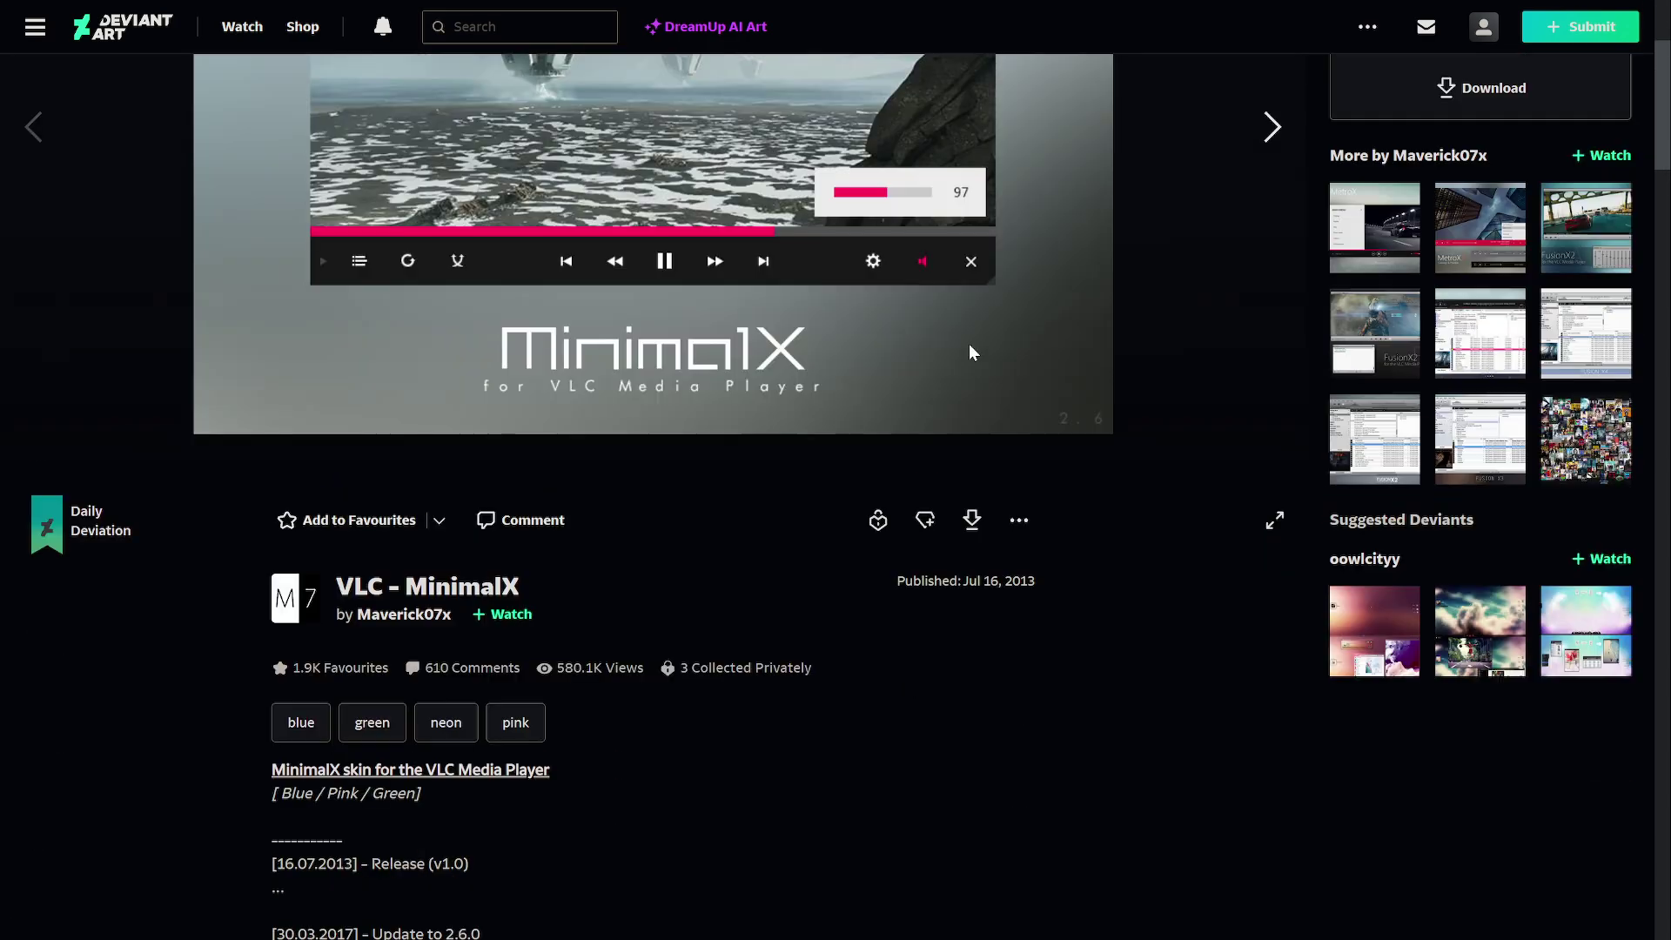
scroll(1165, 484, up, 2)
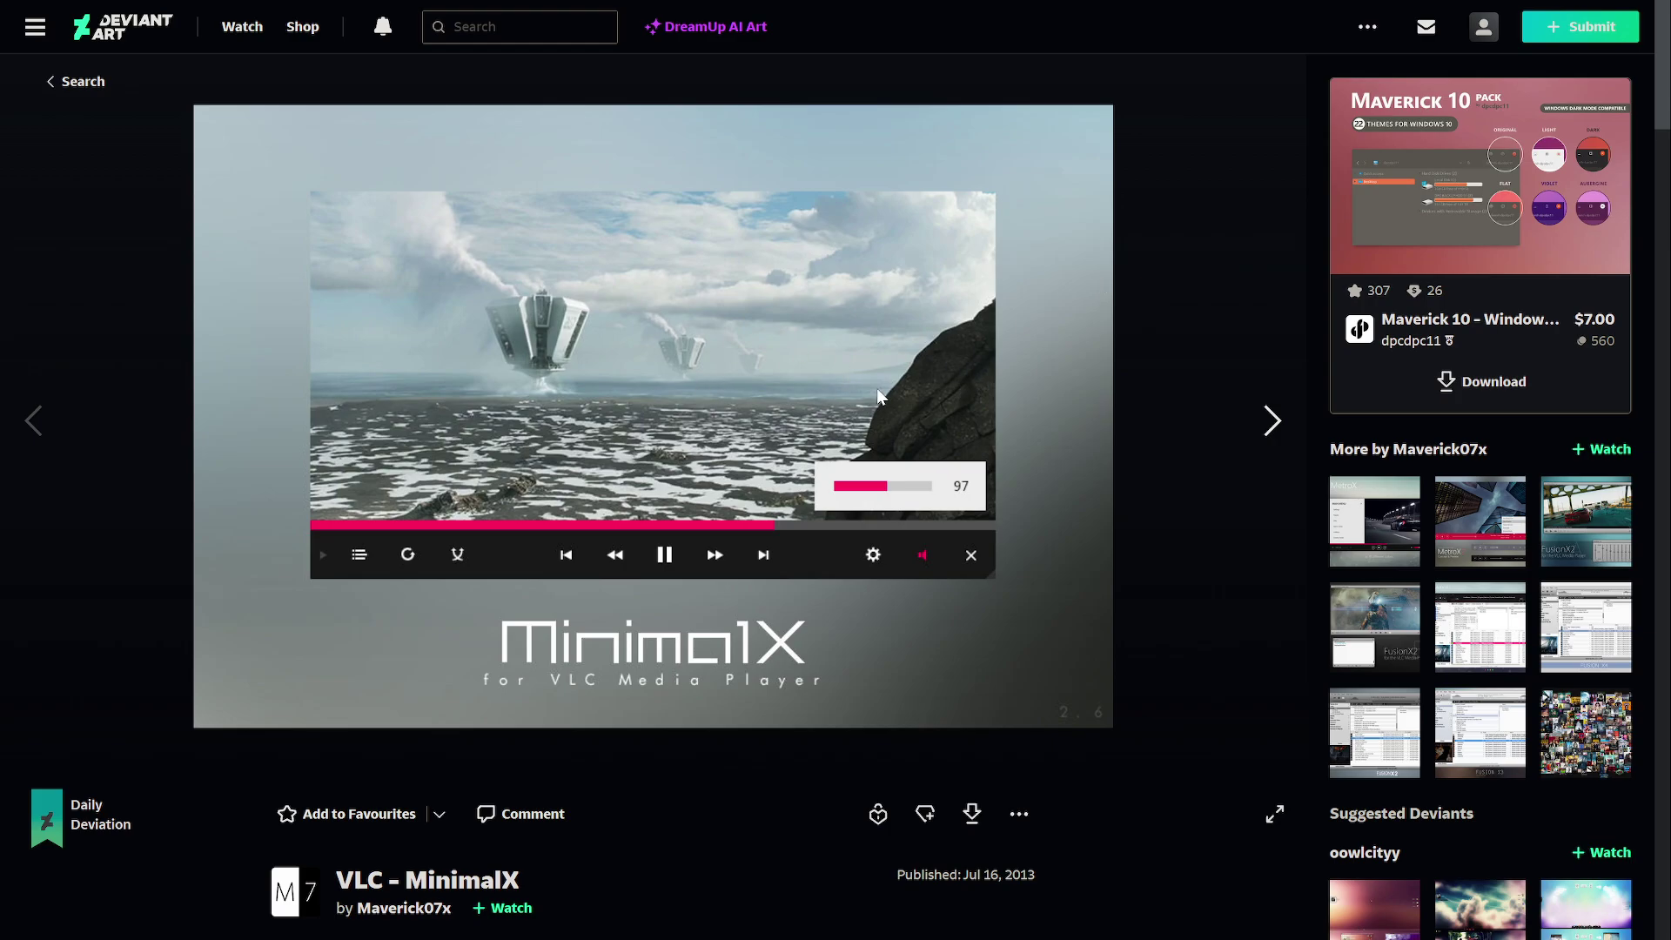
scroll(851, 385, down, 4)
scroll(779, 413, down, 4)
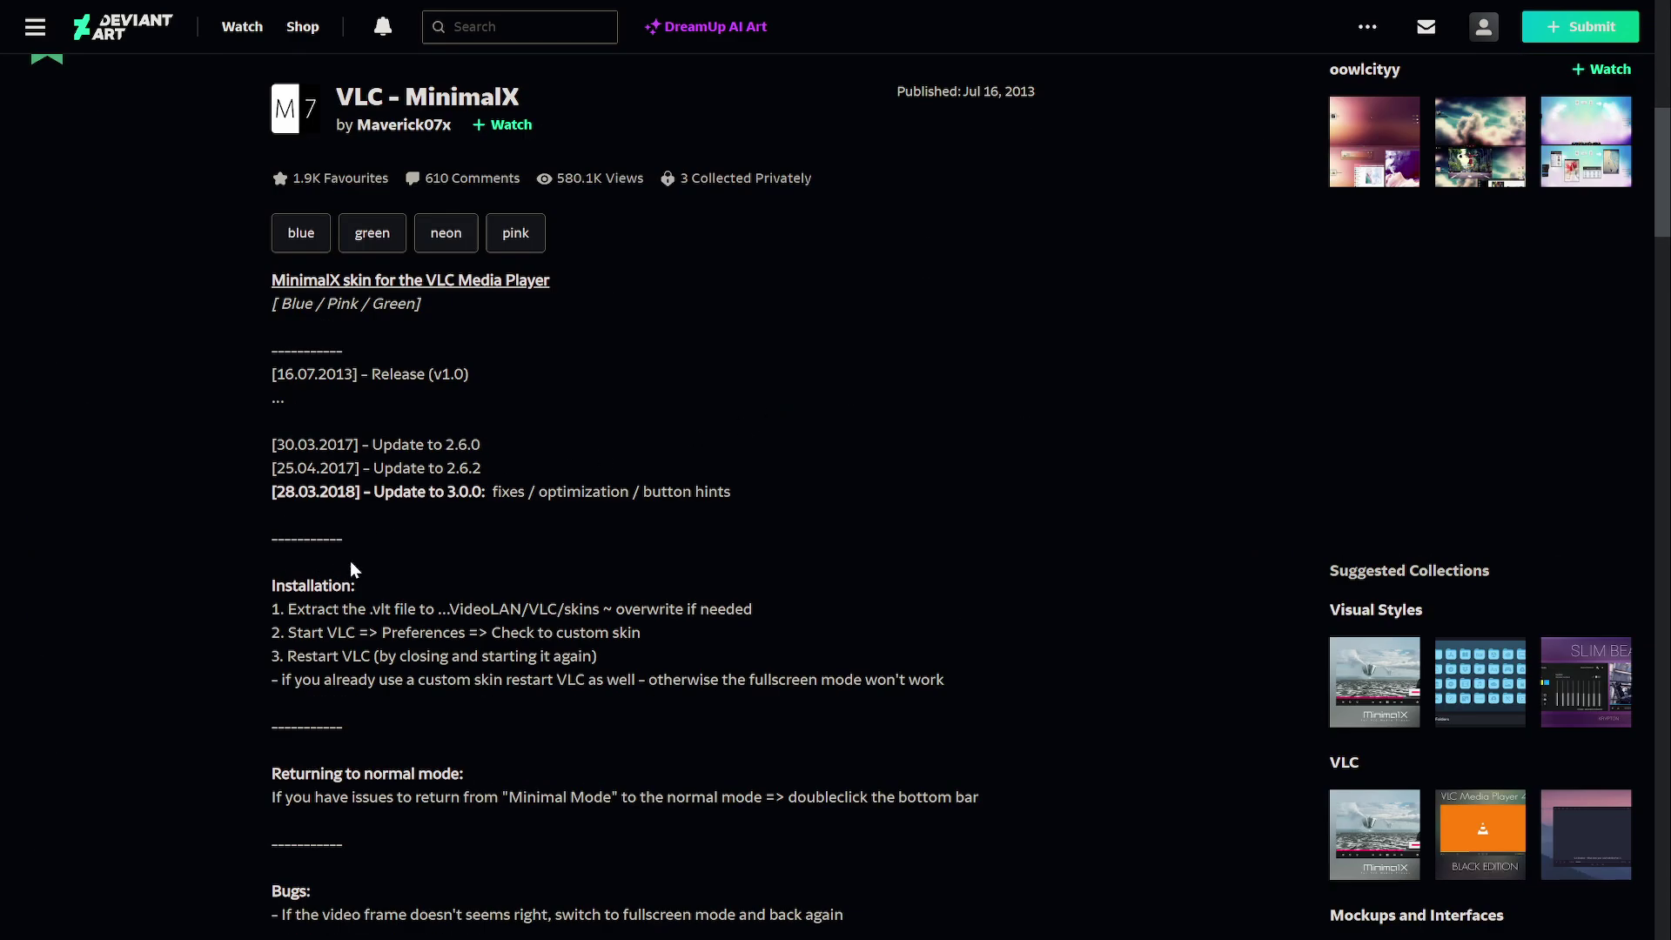
scroll(503, 580, down, 4)
scroll(505, 571, down, 1)
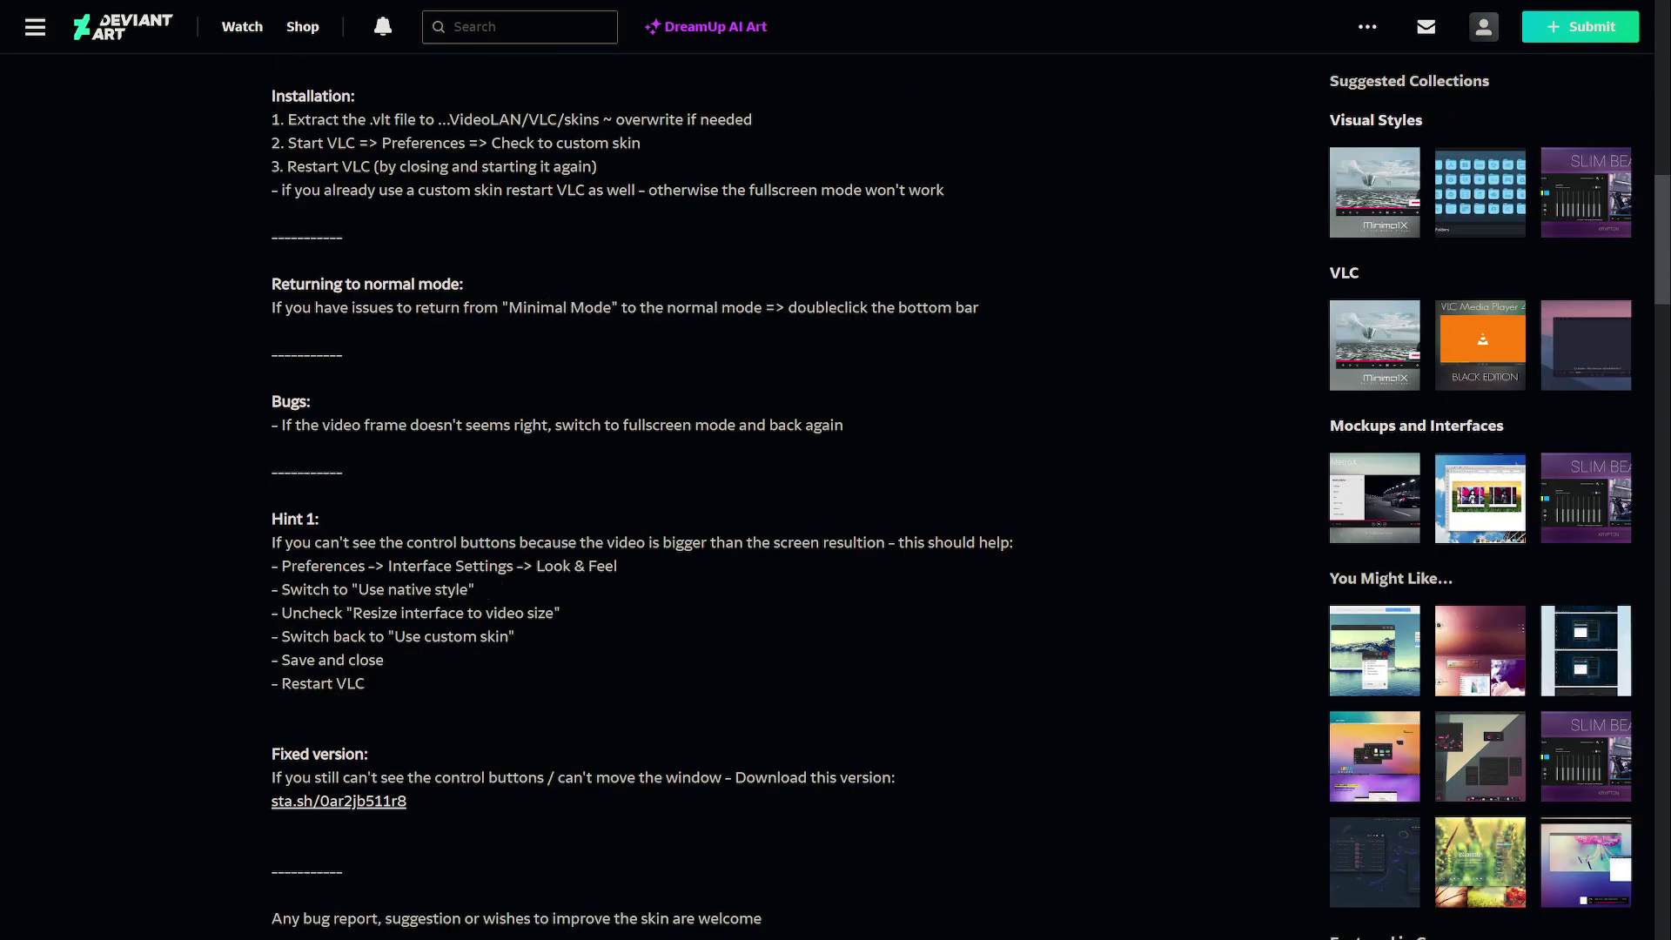
scroll(392, 562, down, 2)
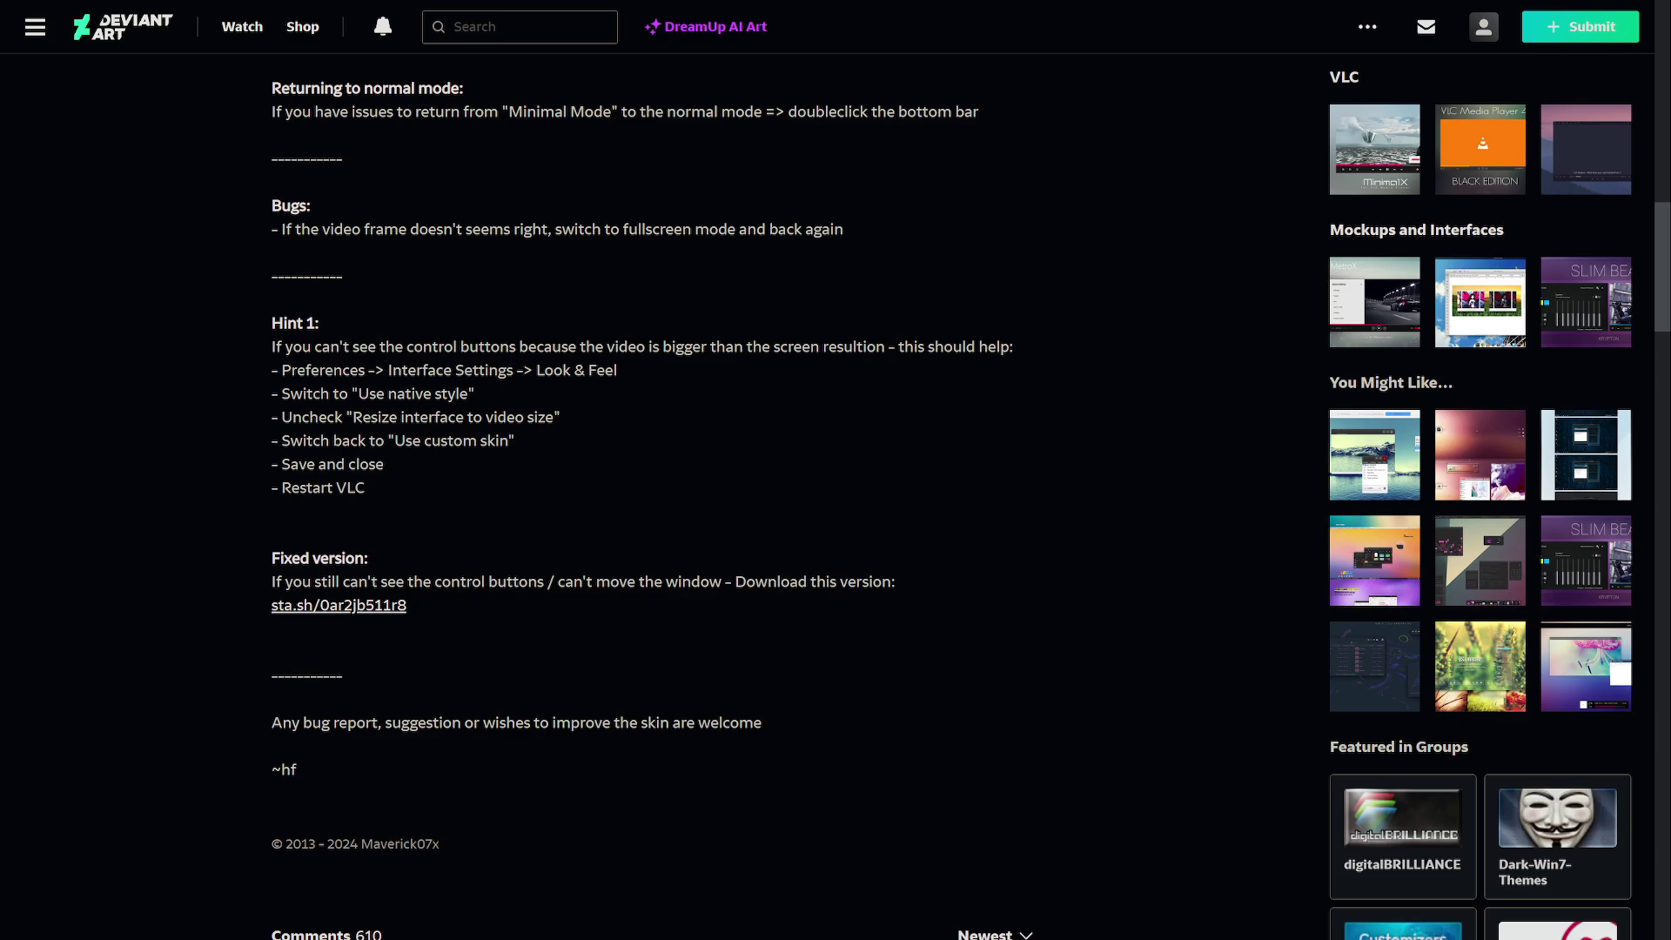
drag(269, 564, 961, 586)
click(574, 648)
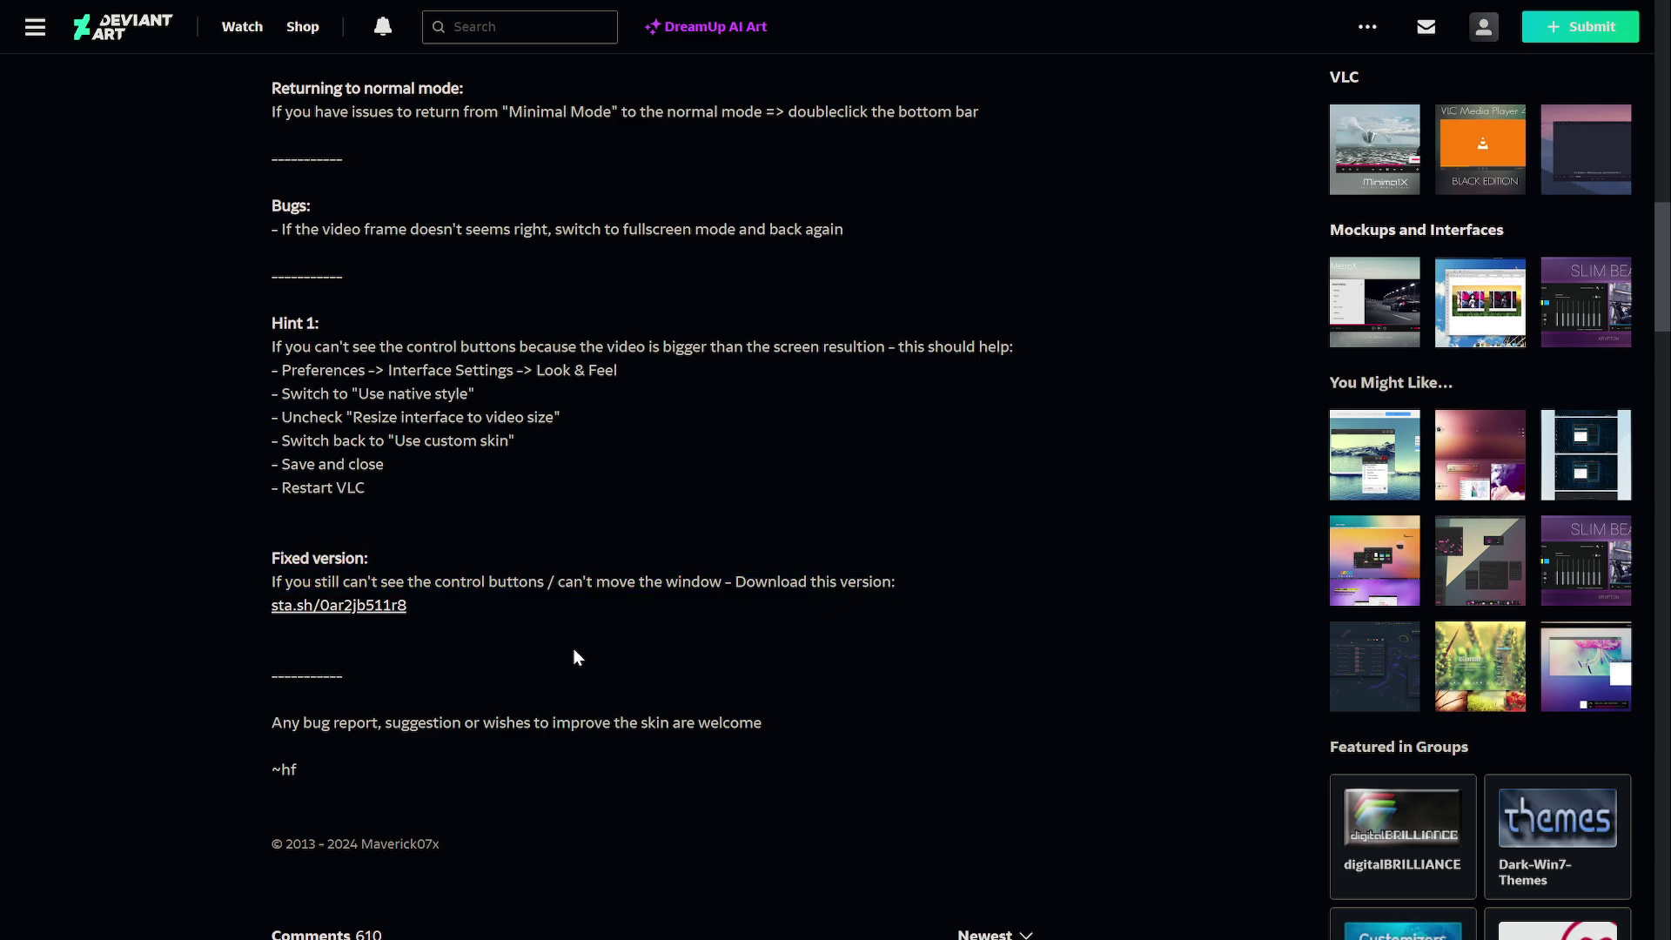
scroll(1118, 556, up, 5)
scroll(1115, 548, up, 5)
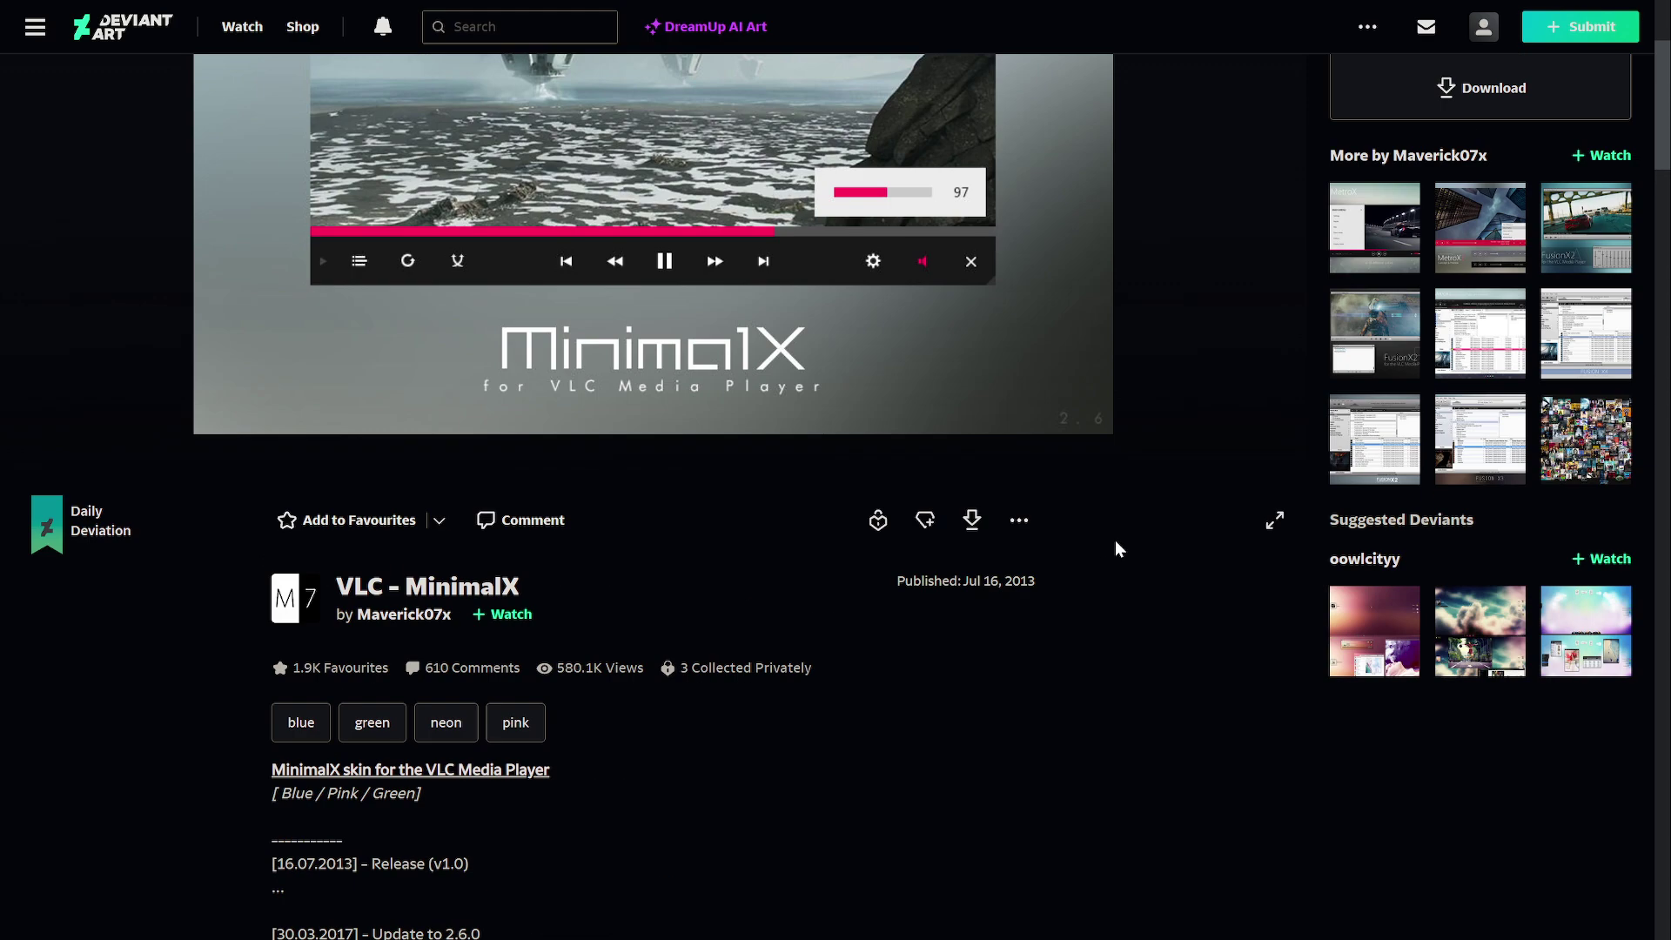
scroll(921, 536, down, 5)
scroll(653, 613, down, 4)
scroll(570, 653, down, 2)
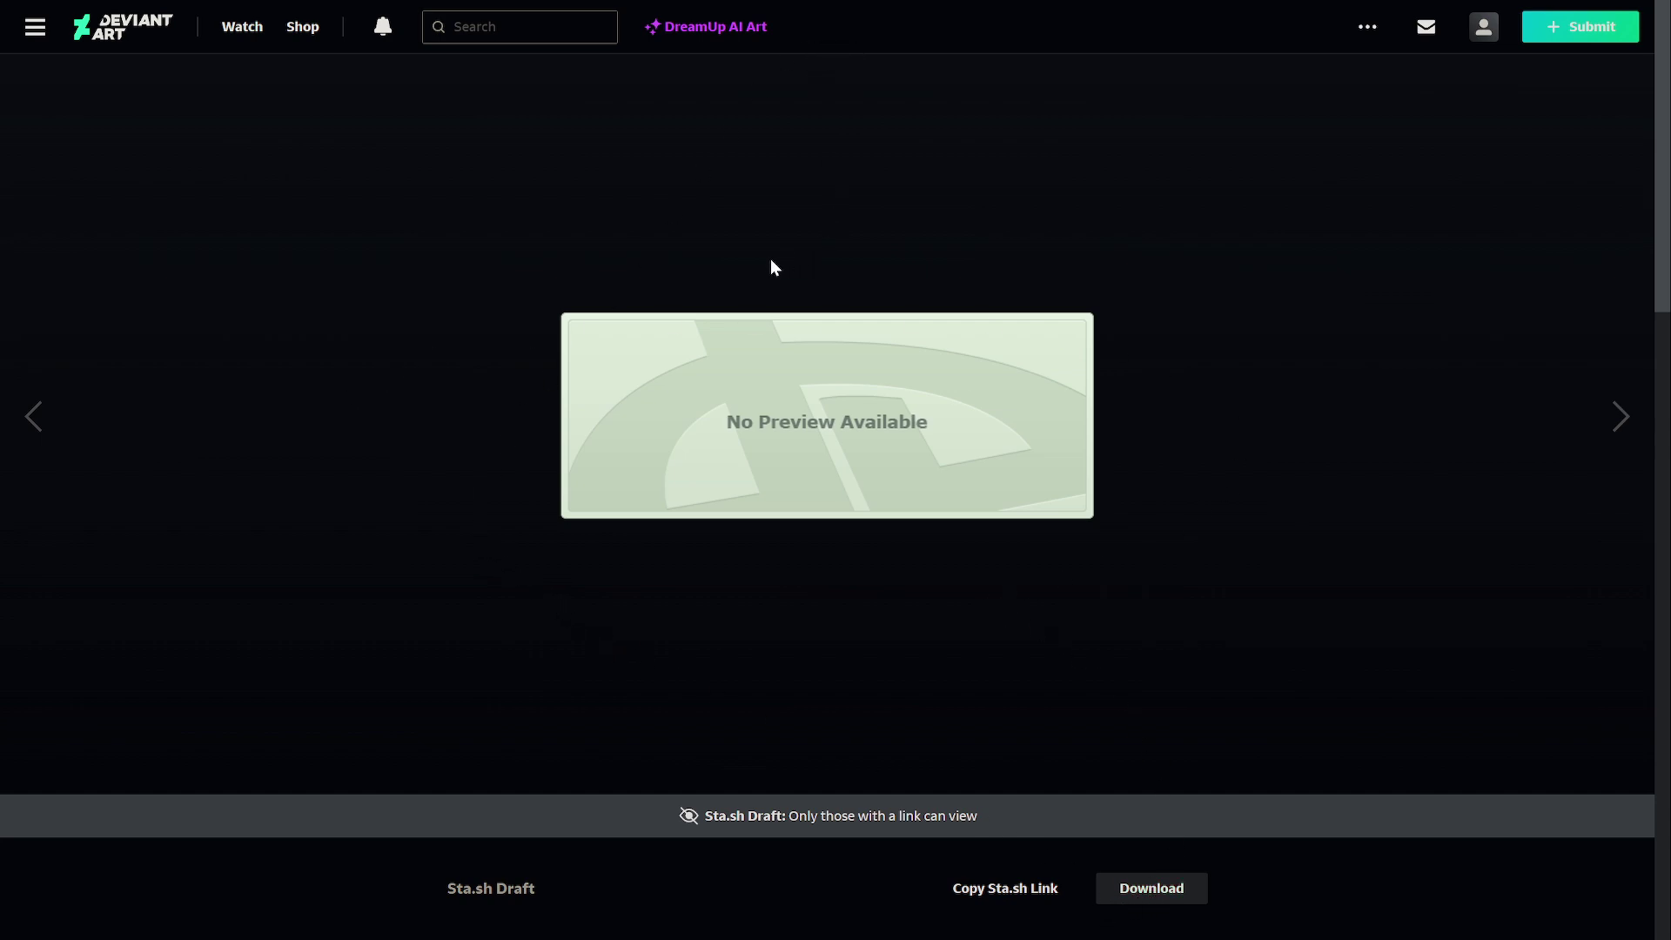
key(alt+Left)
scroll(415, 269, up, 5)
scroll(416, 270, up, 5)
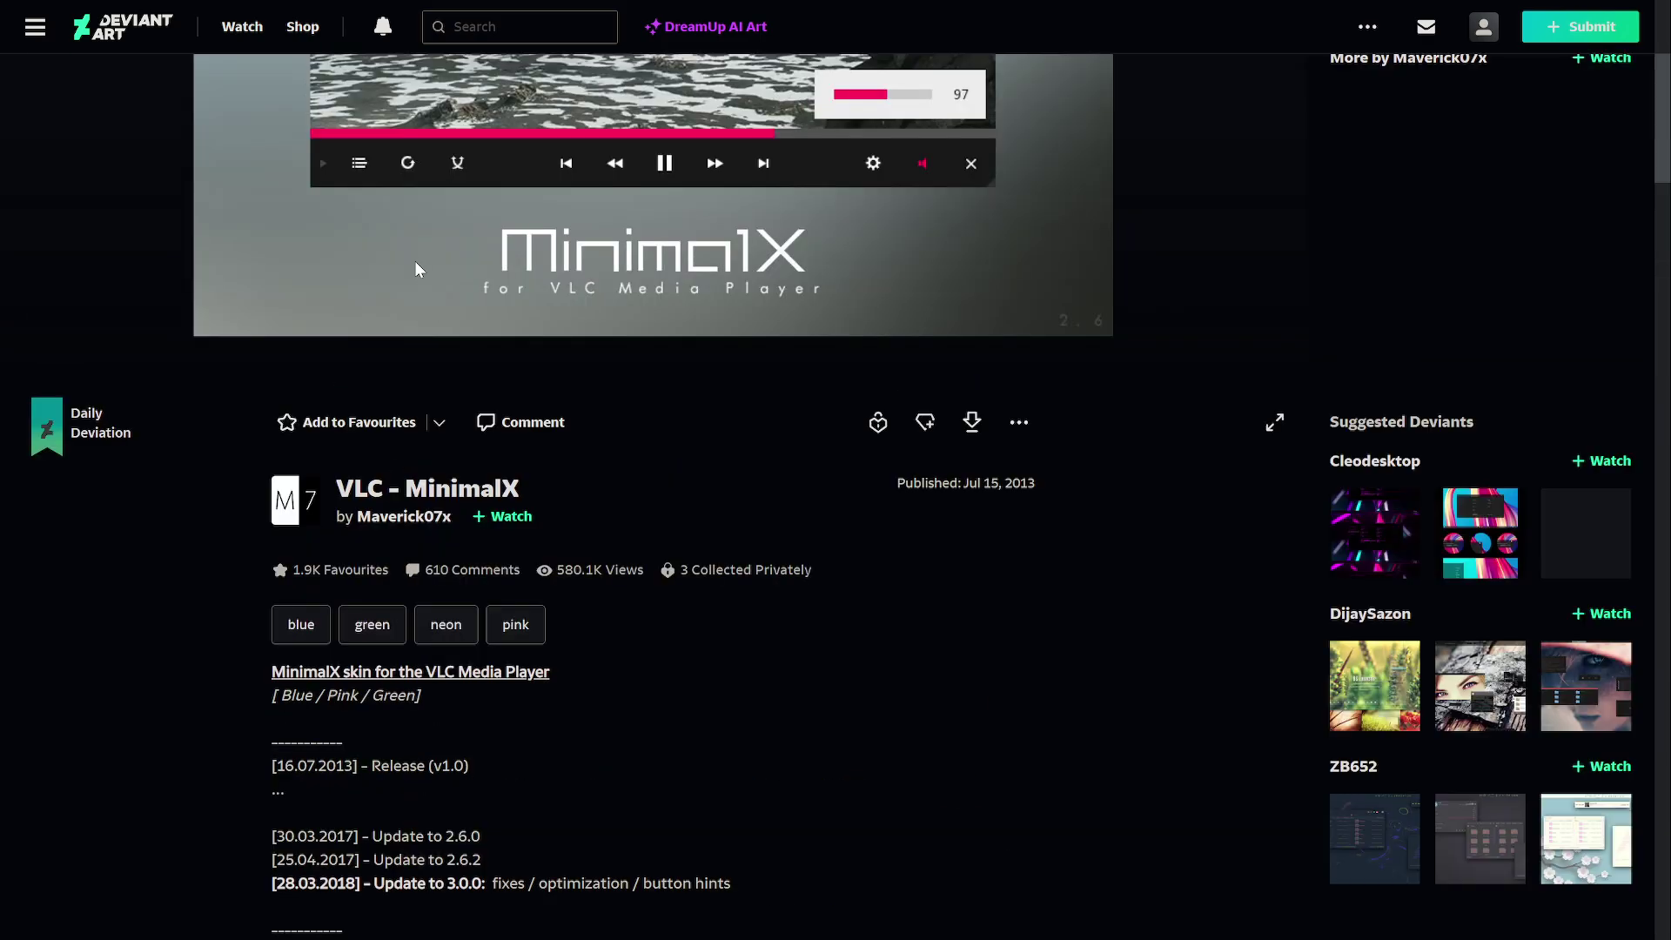
scroll(415, 269, up, 3)
mouse_move(652, 415)
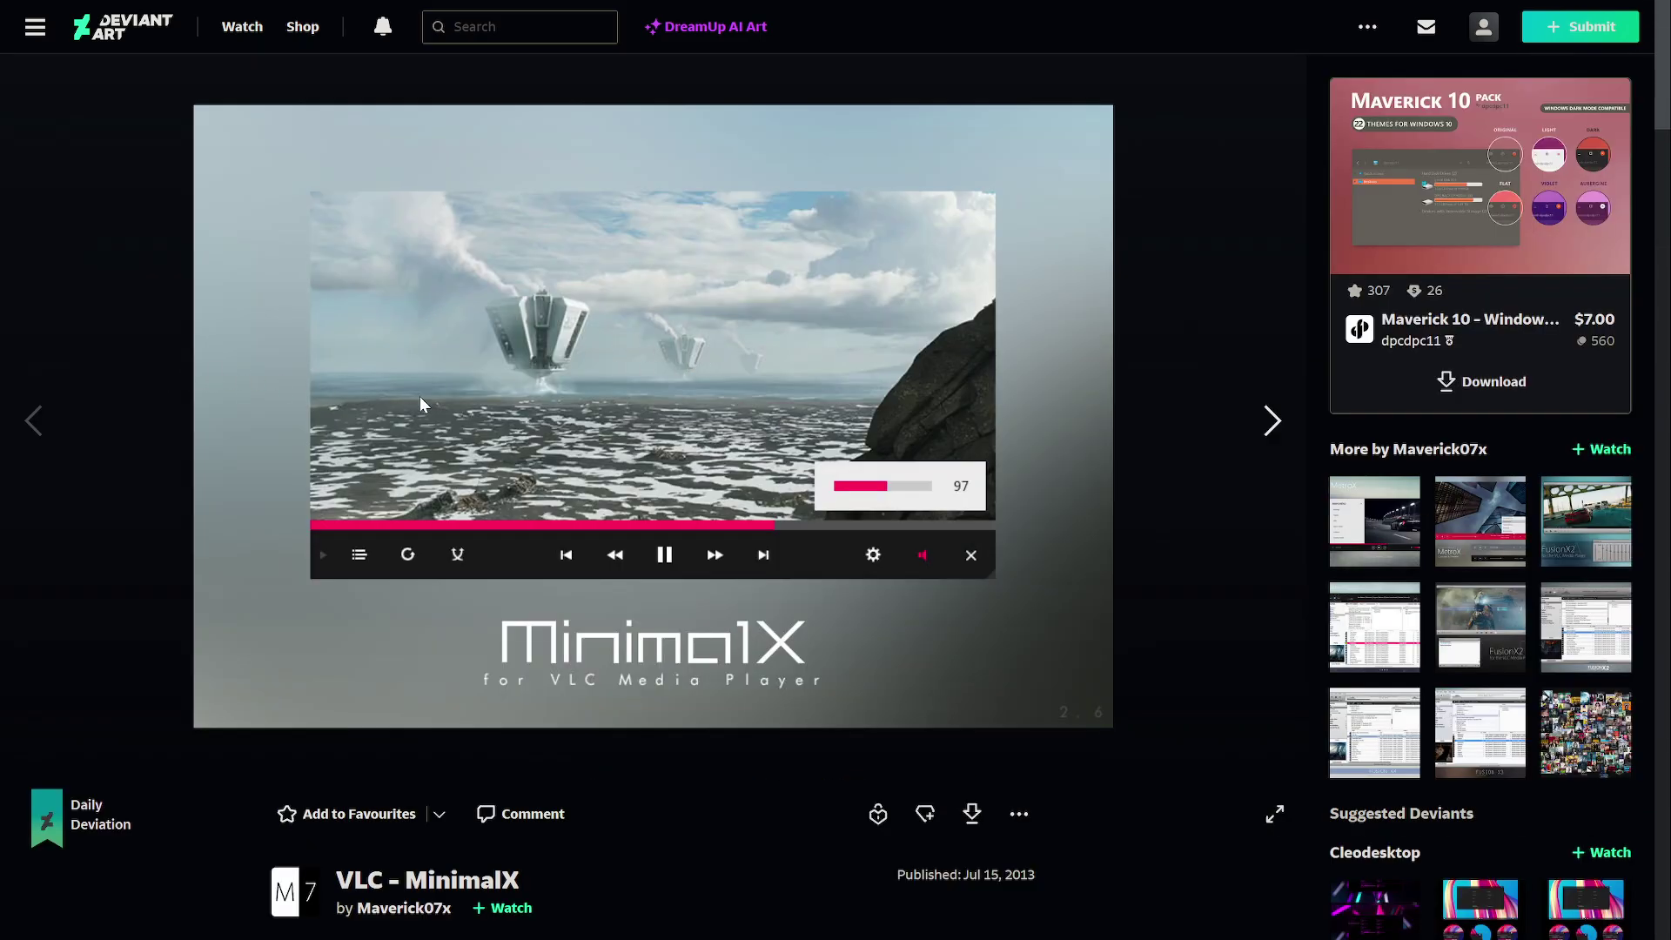
scroll(816, 708, down, 3)
scroll(806, 703, up, 2)
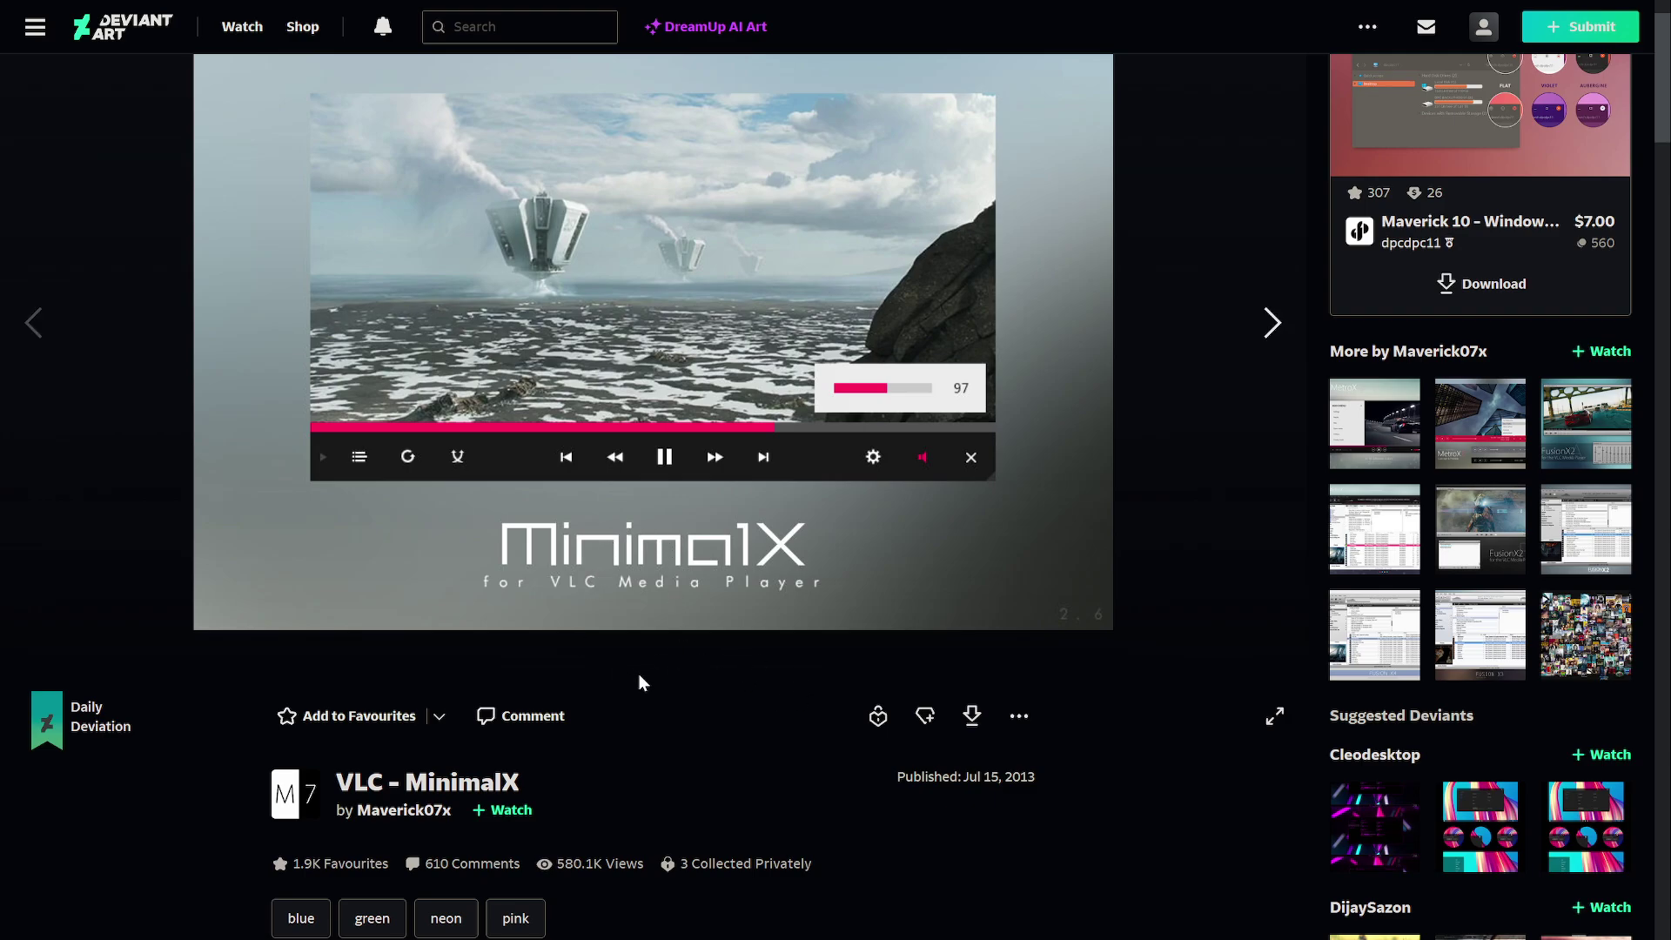
scroll(639, 682, down, 3)
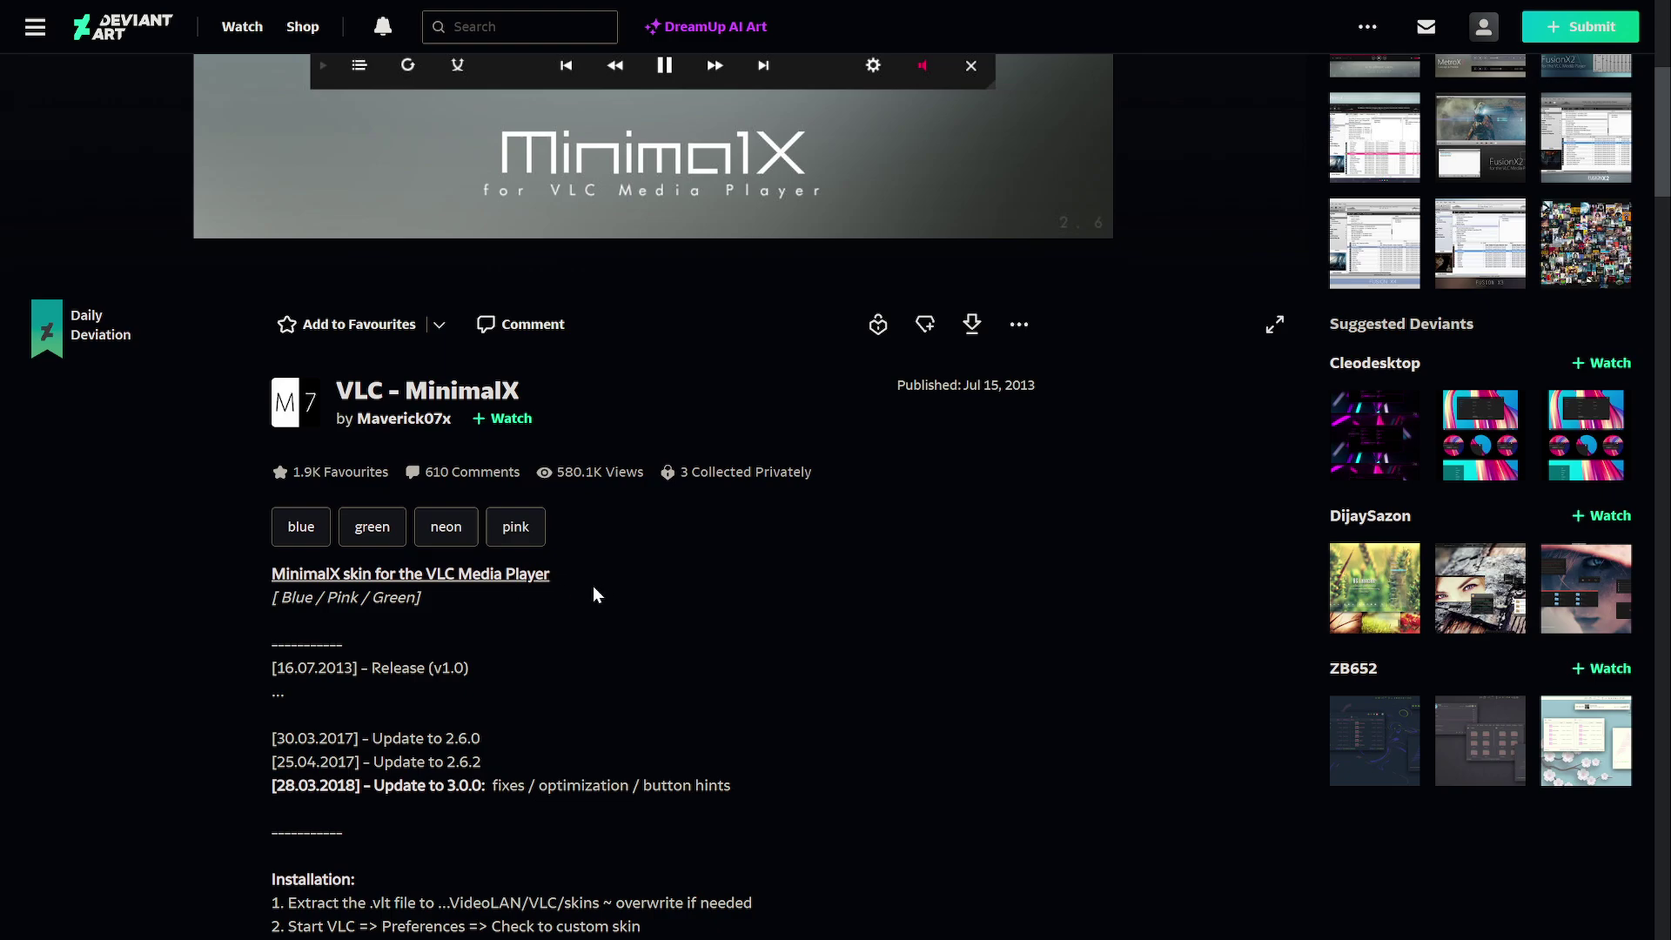
scroll(593, 587, down, 5)
scroll(593, 586, up, 3)
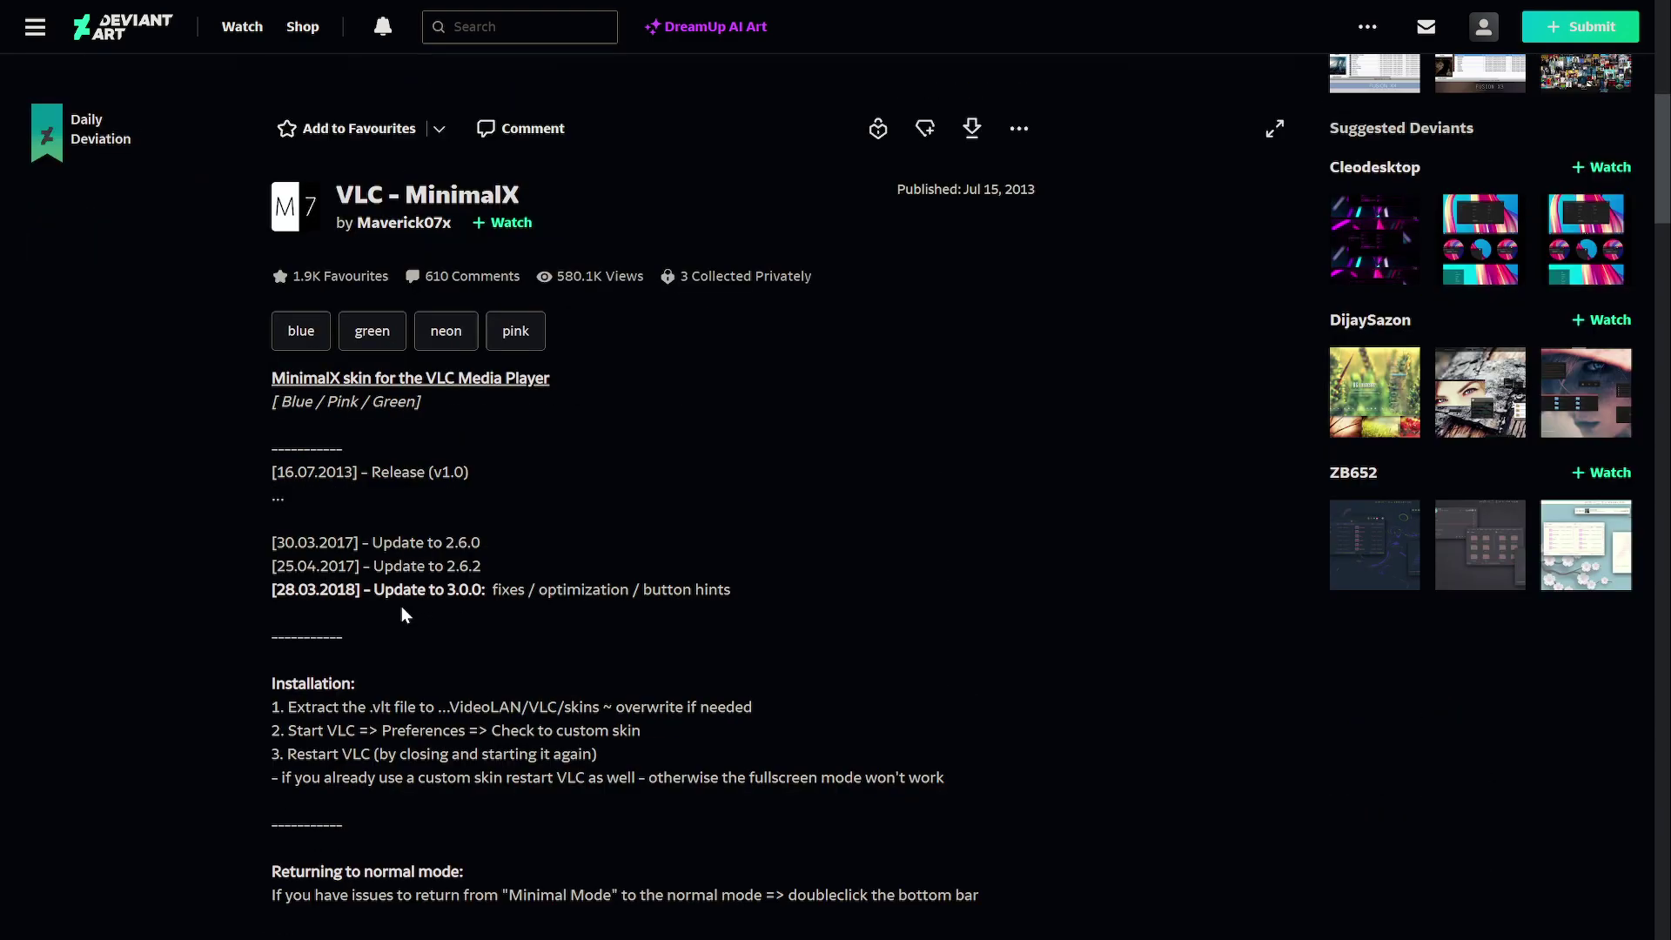
scroll(401, 607, down, 2)
scroll(554, 573, down, 4)
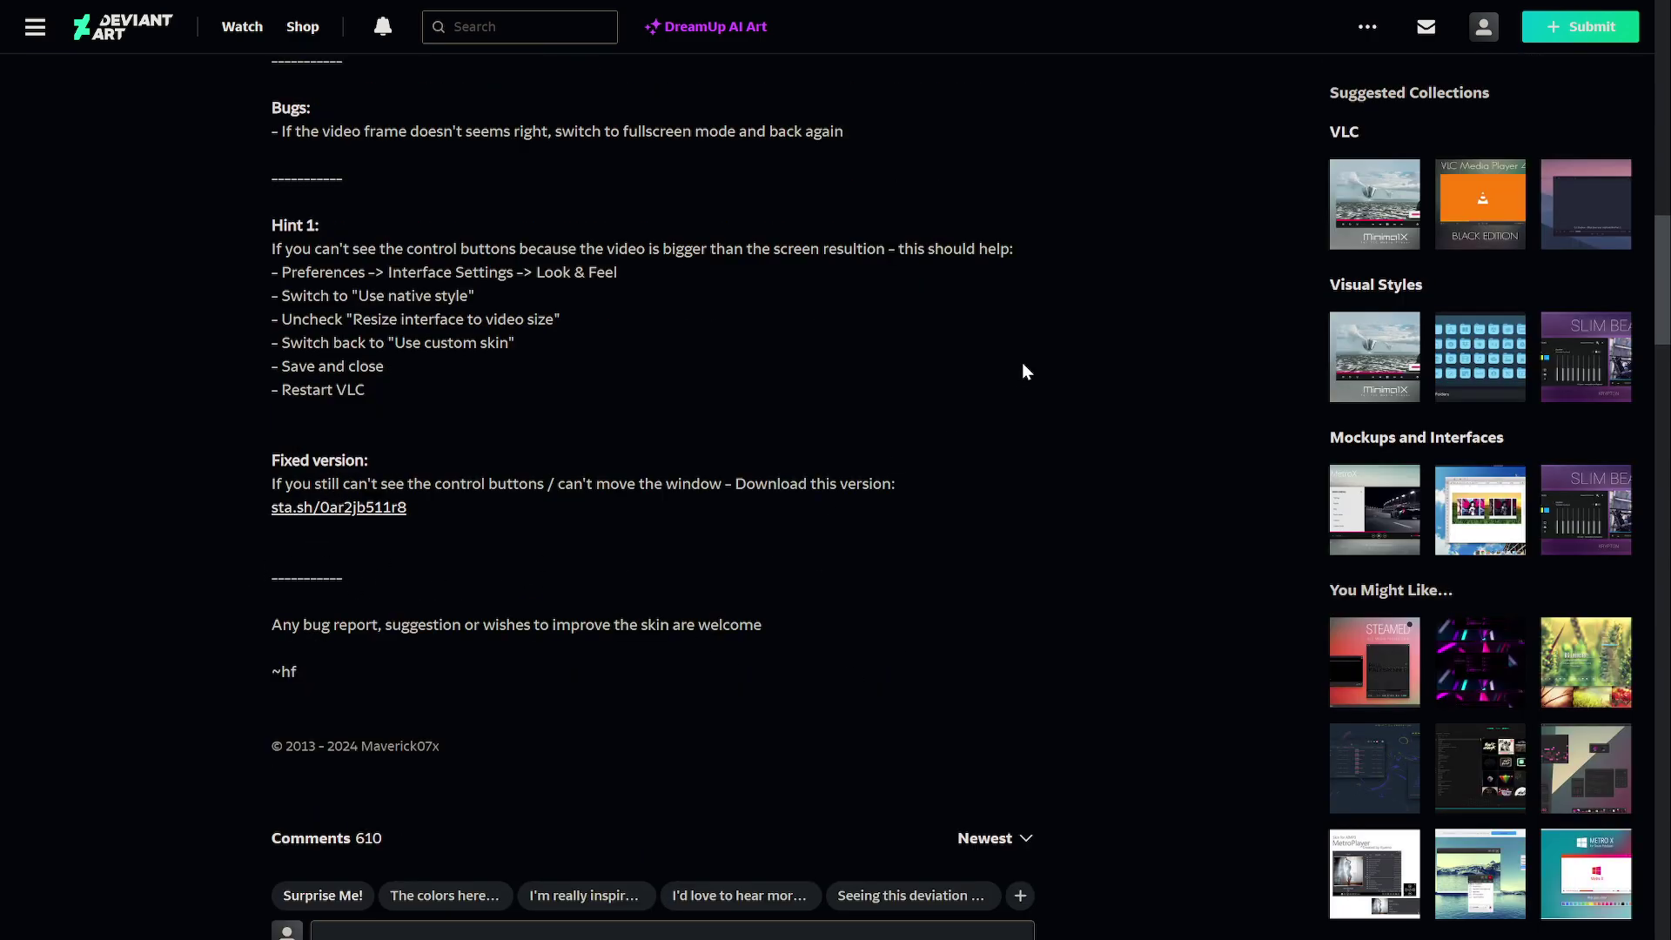
- Minimise the browser and restore the VLC window to span most of the screen
click(835, 65)
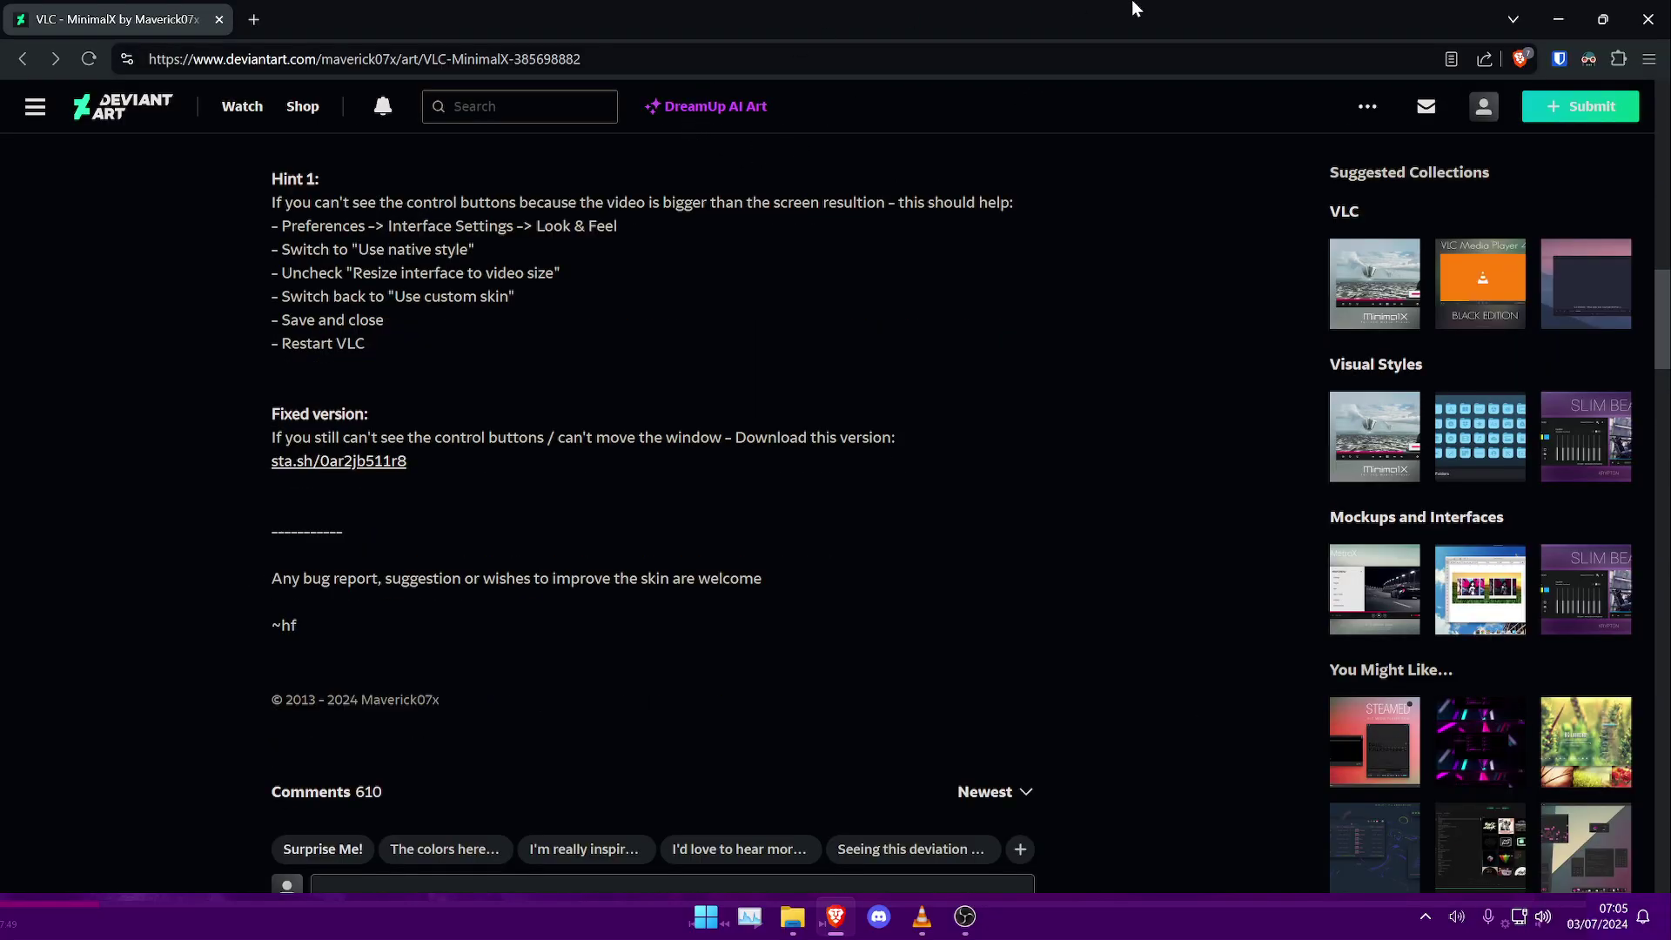
click(1557, 18)
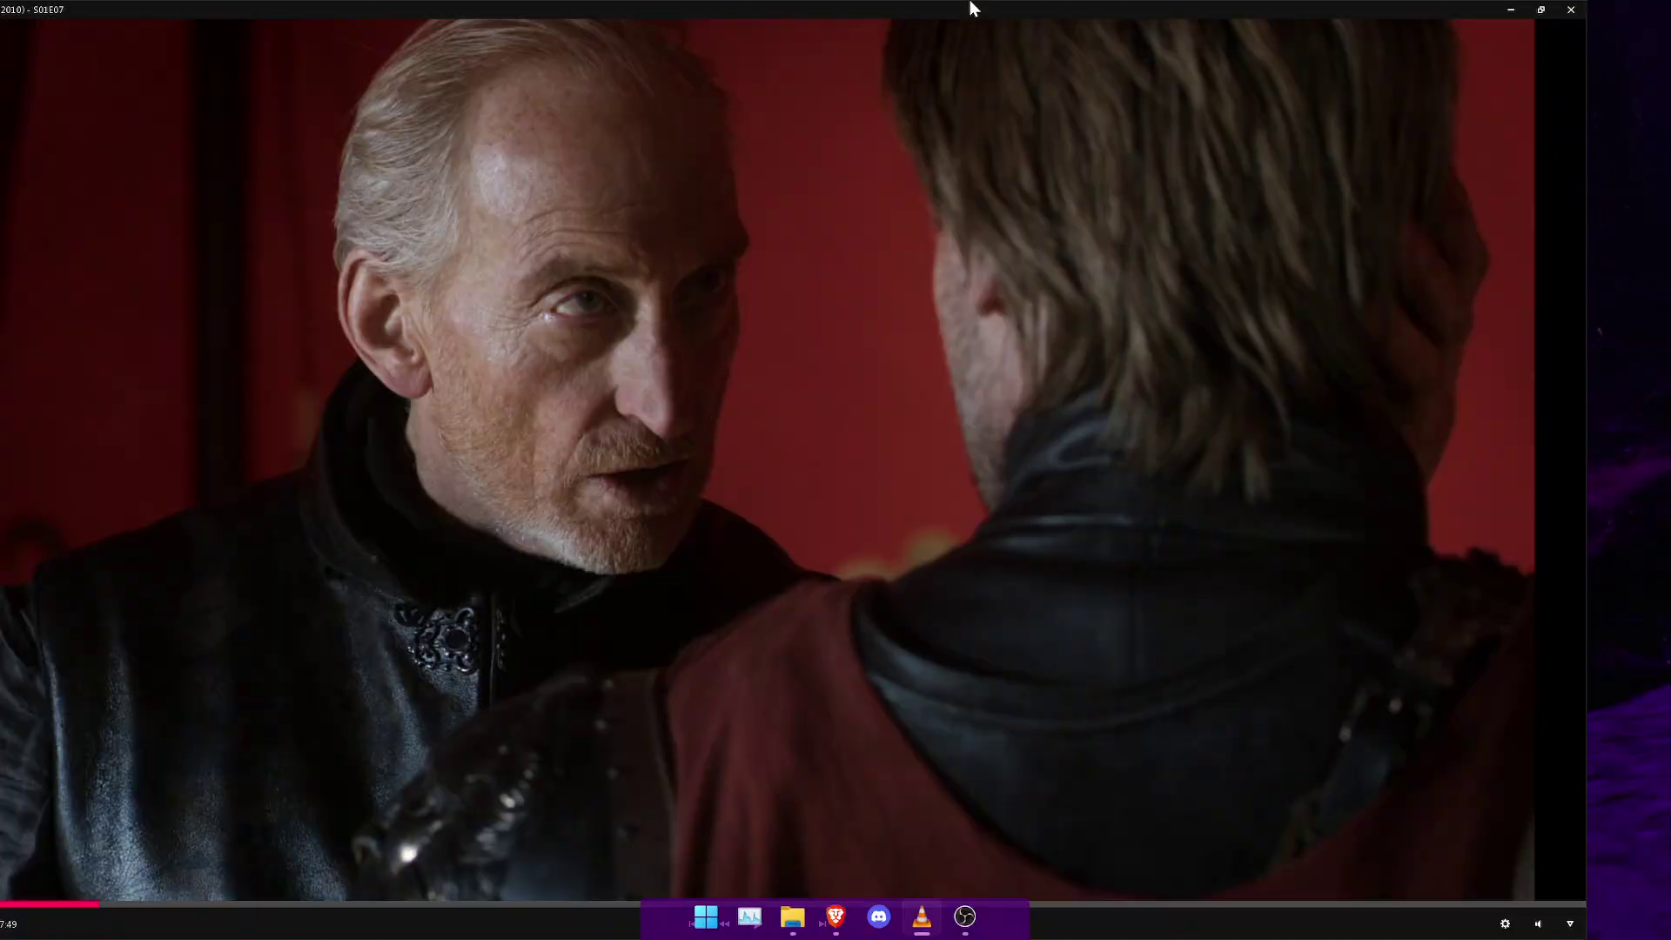
drag(970, 9, 822, 202)
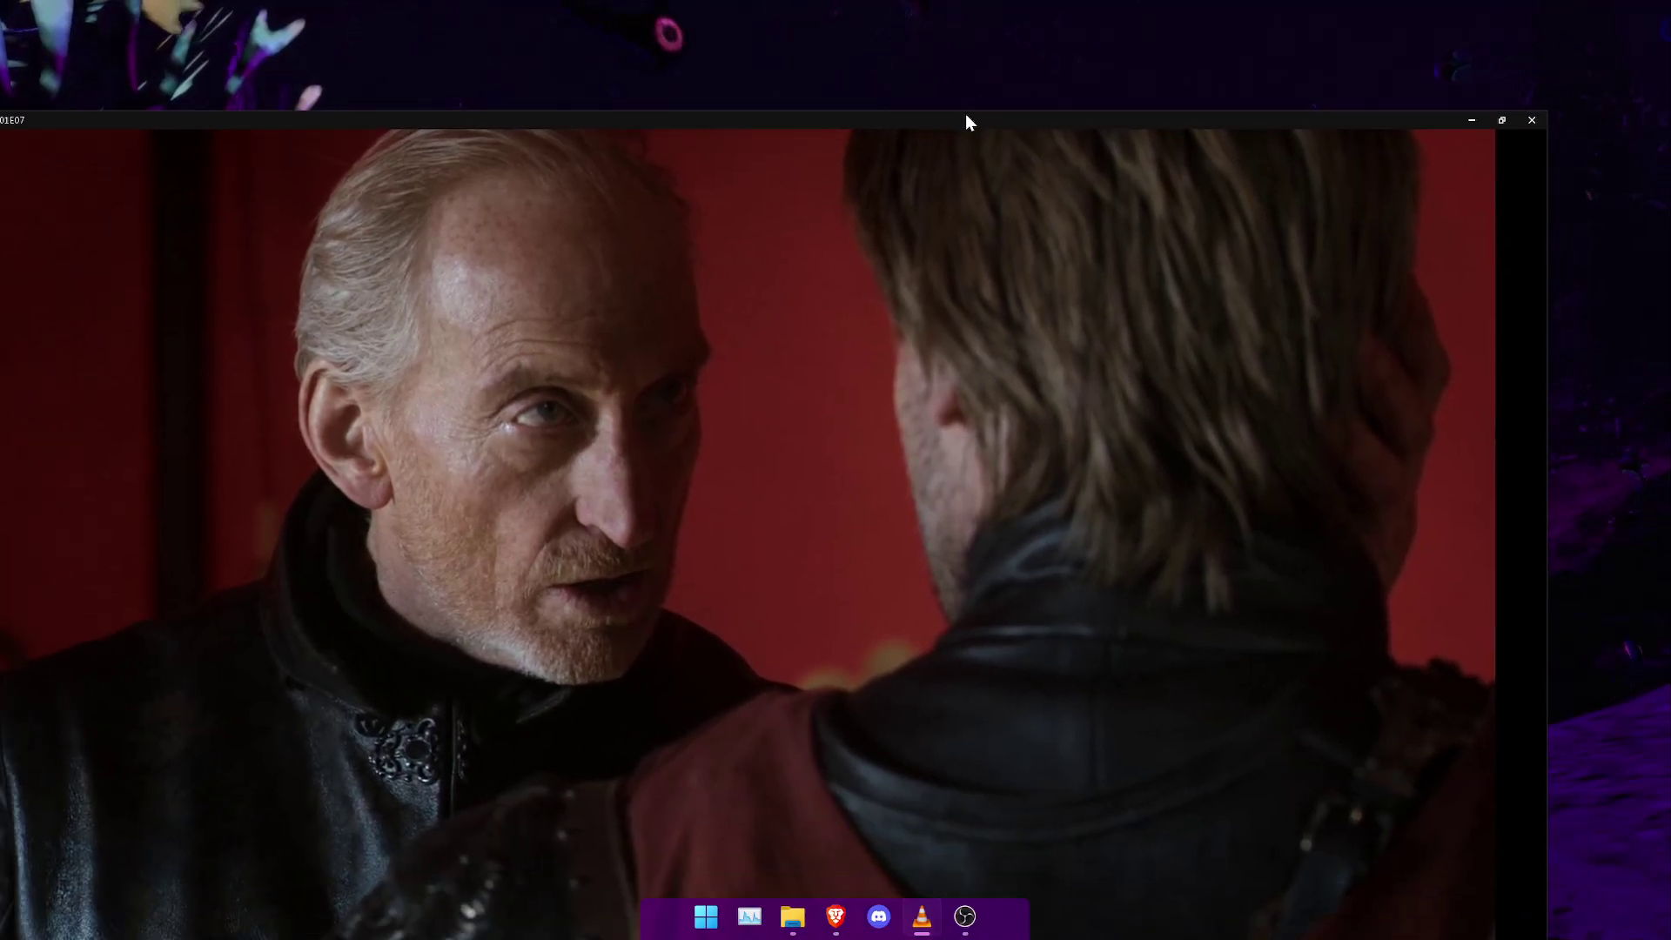
mouse_move(966, 121)
mouse_down()
mouse_move(964, 32)
mouse_move(1001, 18)
mouse_up()
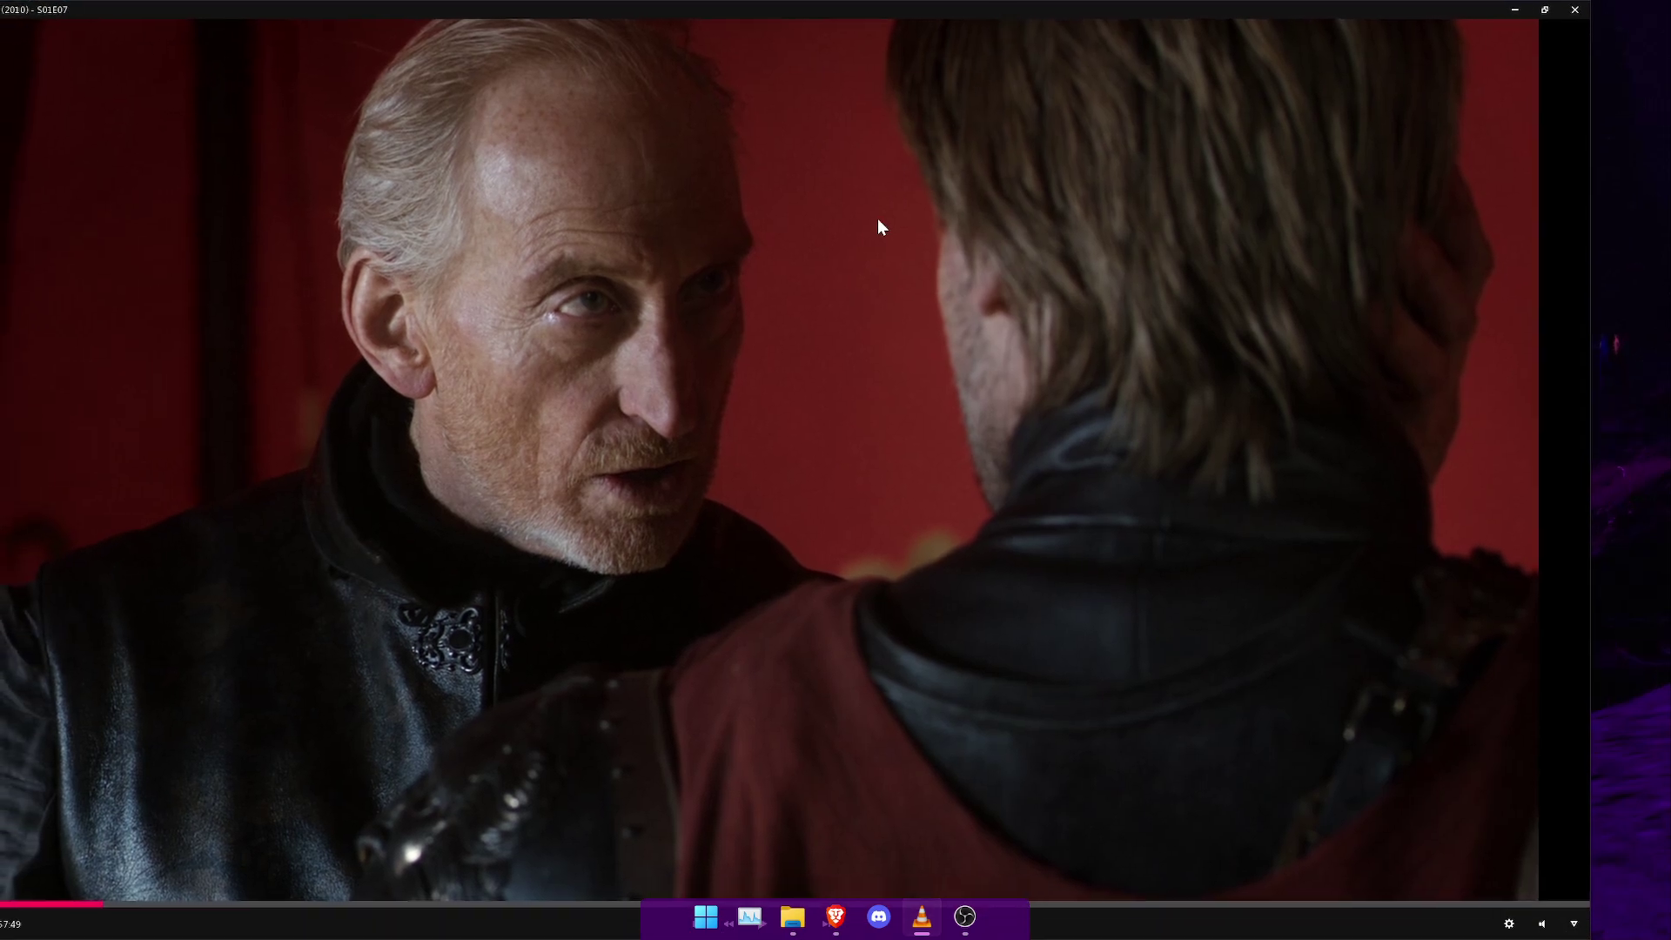